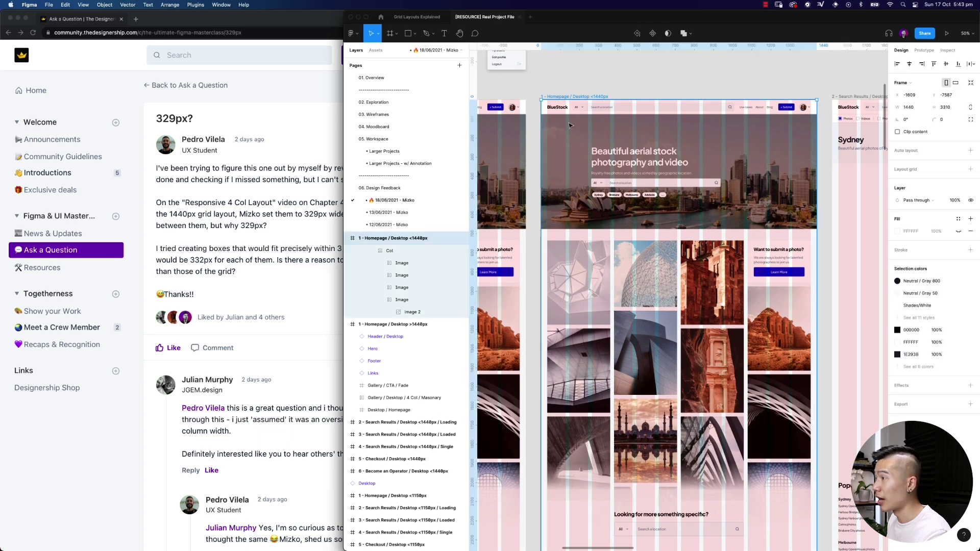
# - Resize the homepage frame to watch the gallery adapt, then select the first image to confirm 329 × 440
pyautogui.moveTo(539, 163); pyautogui.dragTo(541, 193)
pyautogui.click(607, 79)
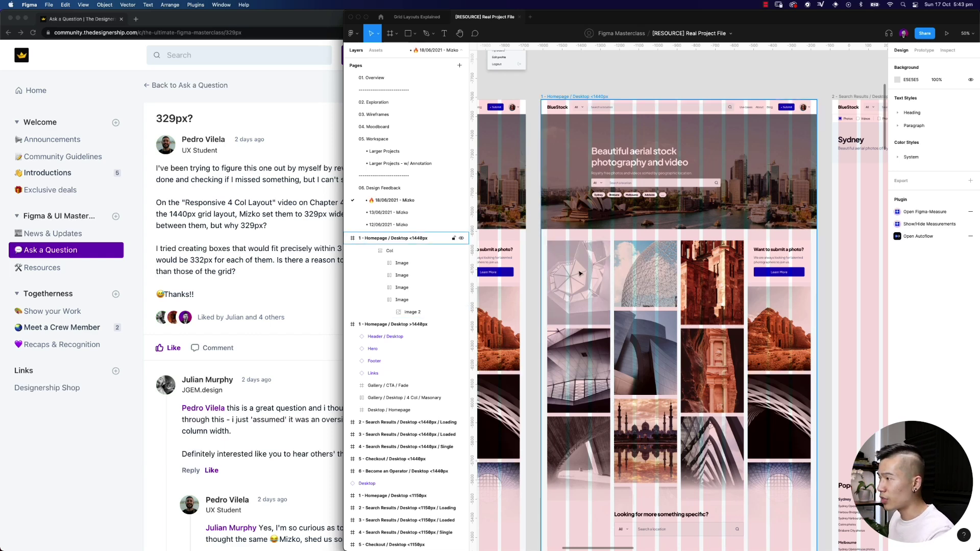
pyautogui.click(565, 250)
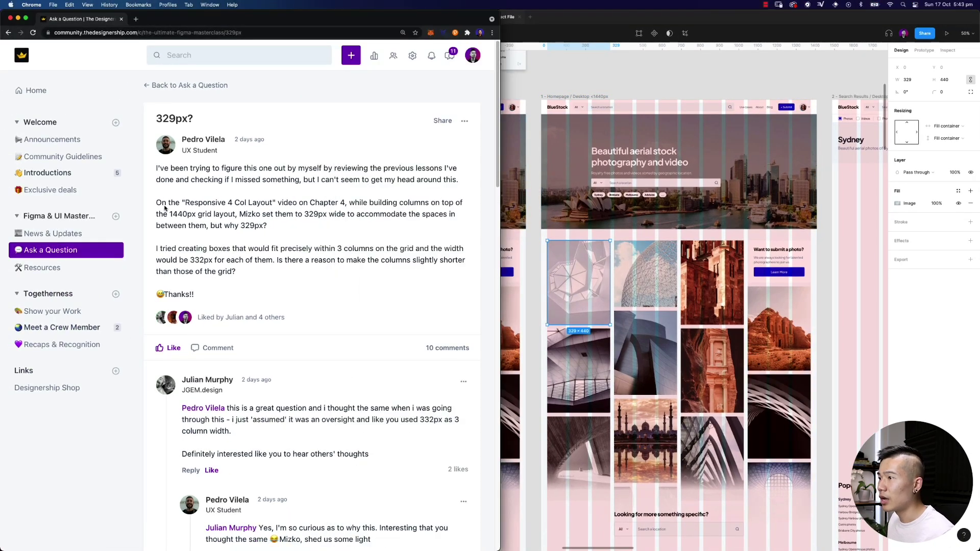
# - Highlight the post's sentences about the Responsive 4 Col Layout video, 329px columns and shorter columns
pyautogui.moveTo(155, 206); pyautogui.dragTo(343, 209)
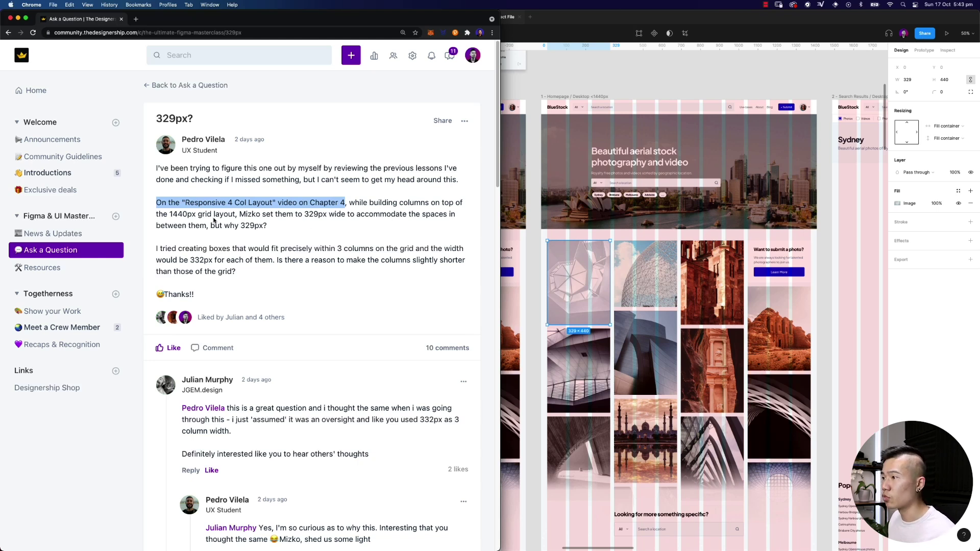
pyautogui.click(293, 219)
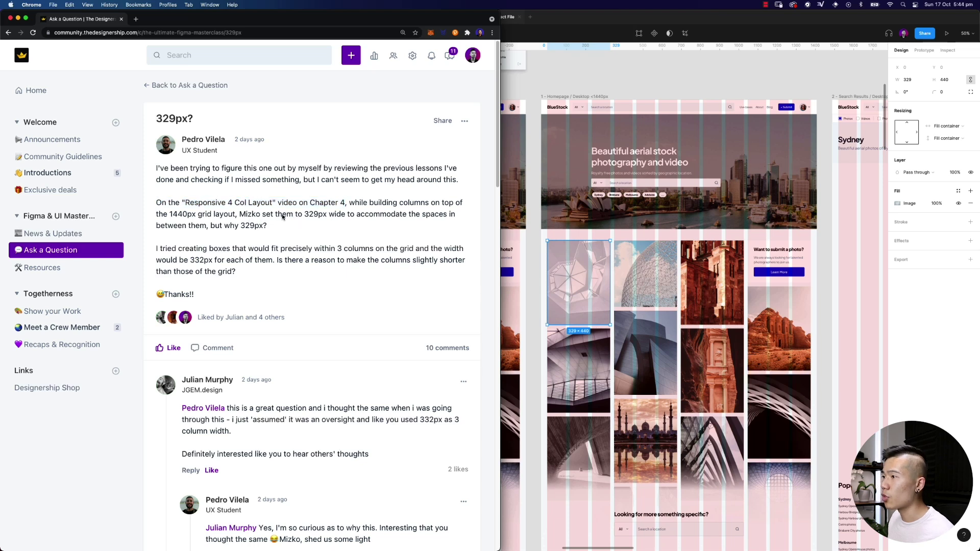
pyautogui.moveTo(239, 217); pyautogui.dragTo(354, 223)
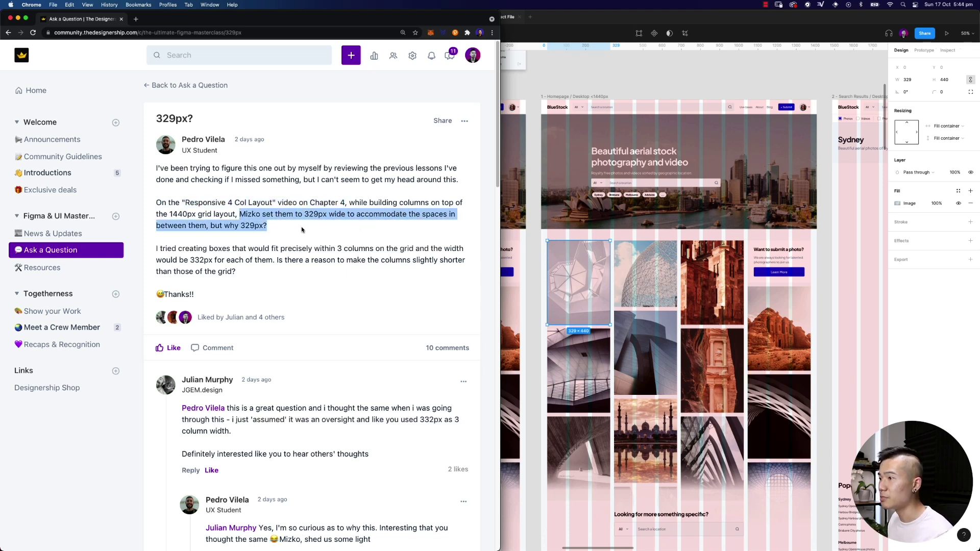
pyautogui.click(283, 229)
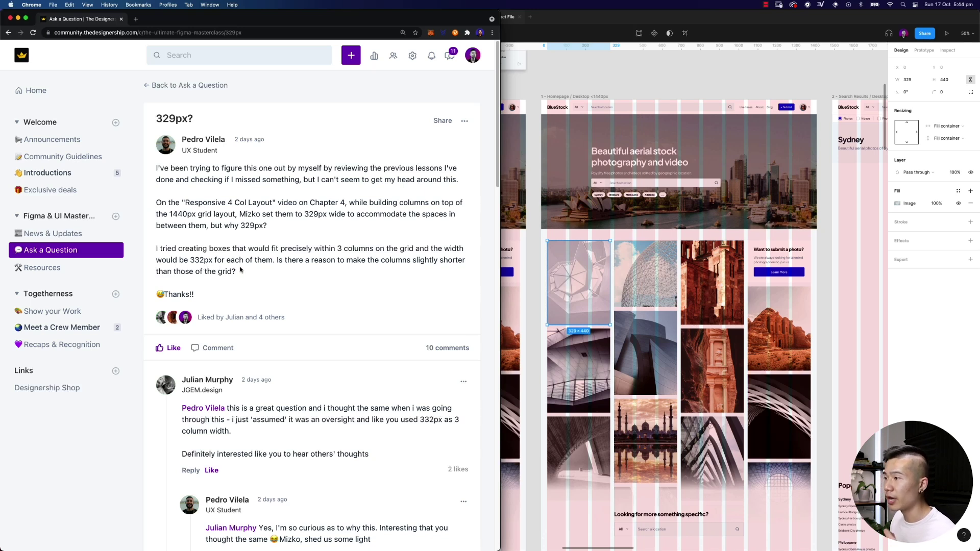
pyautogui.moveTo(278, 262); pyautogui.dragTo(298, 272)
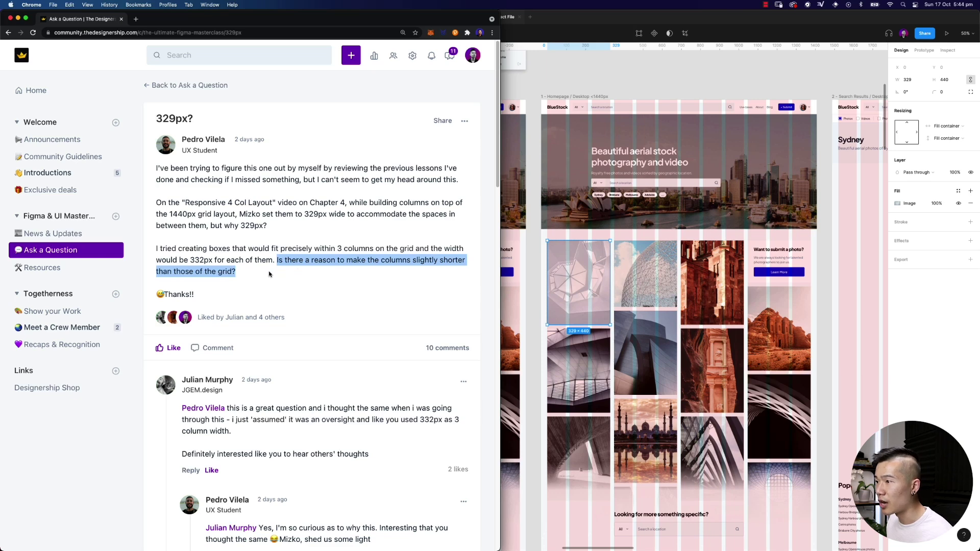
pyautogui.click(250, 274)
# - Scroll through the replies, select the student's thank-you comment, and return to the Figma window
pyautogui.scroll(-5, 247, 278)
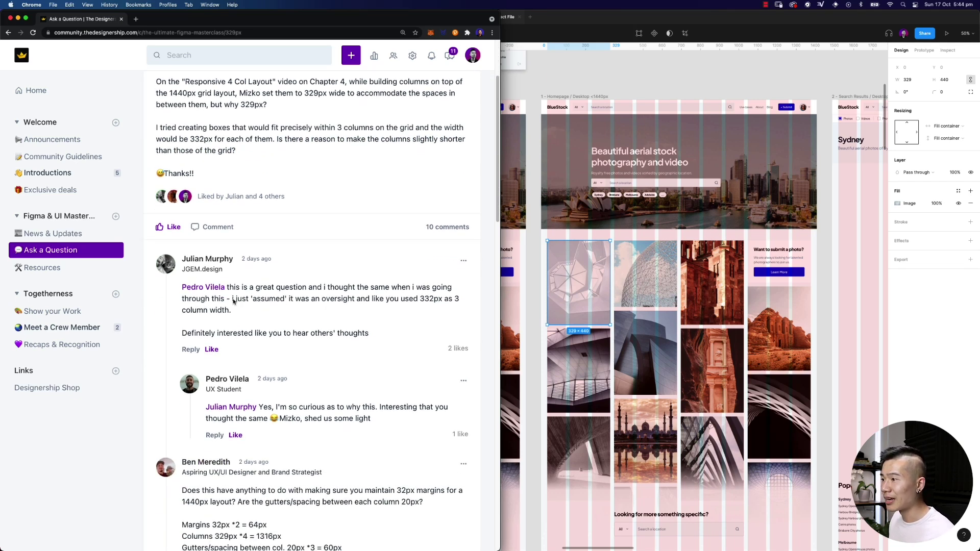
pyautogui.scroll(-1, 272, 319)
pyautogui.scroll(-15, 272, 319)
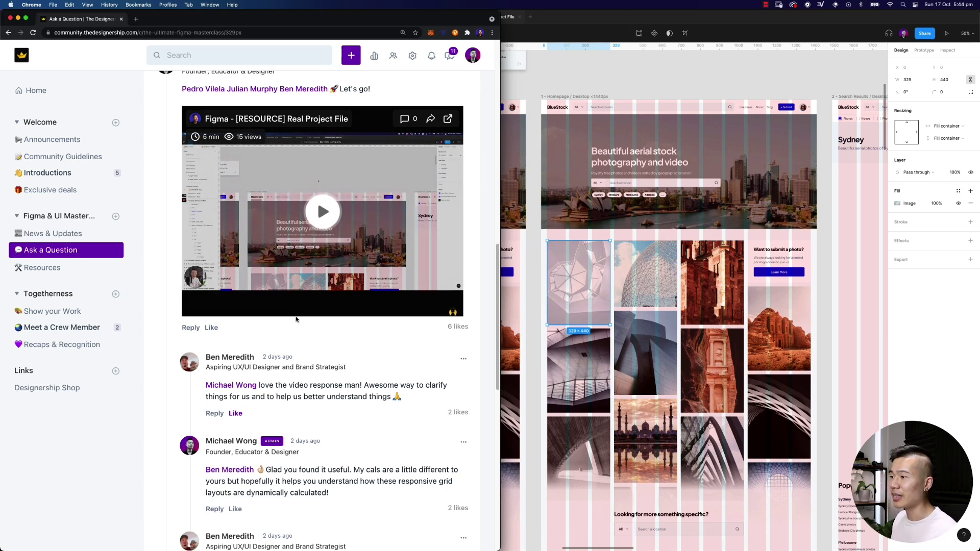
pyautogui.scroll(-3, 297, 327)
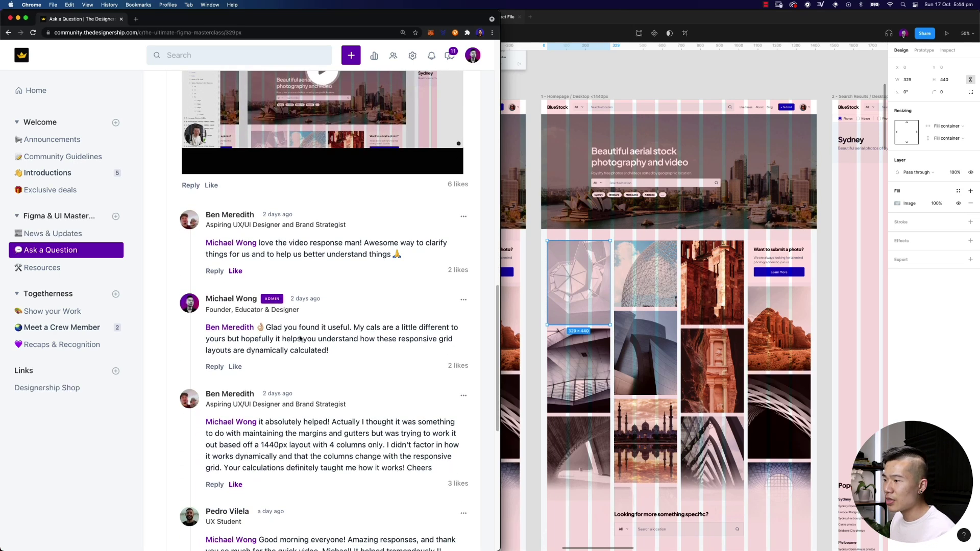
pyautogui.scroll(-4, 300, 339)
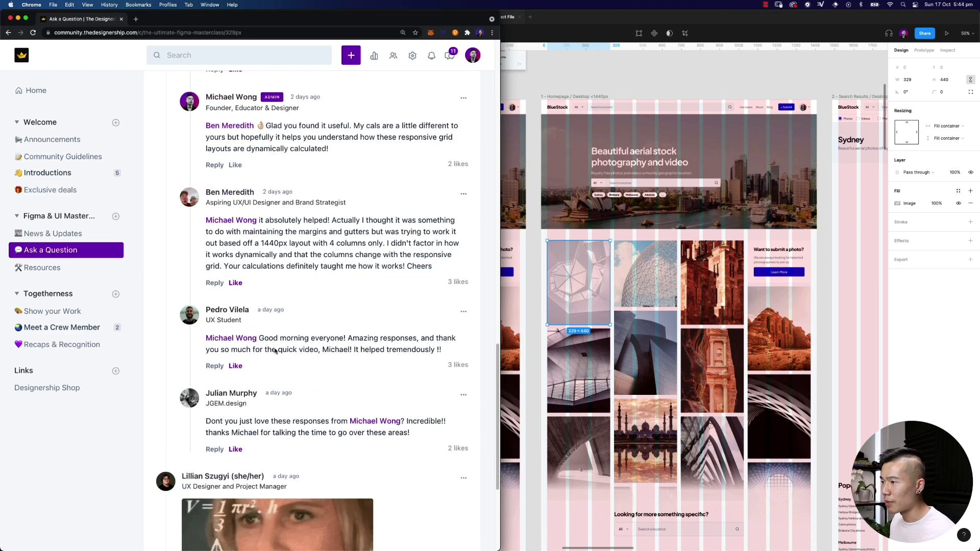
pyautogui.moveTo(295, 337); pyautogui.dragTo(443, 350)
pyautogui.tripleClick(246, 351)
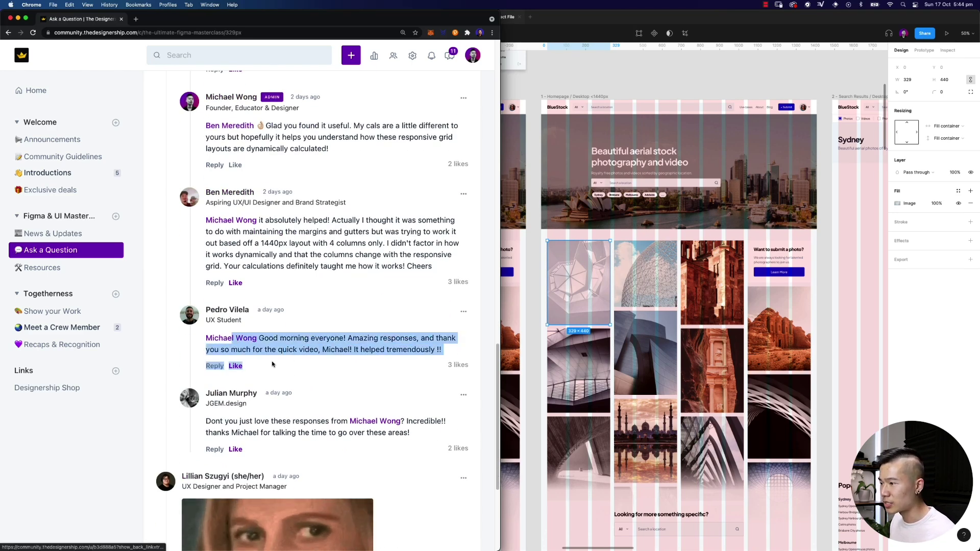
pyautogui.scroll(1, 260, 306)
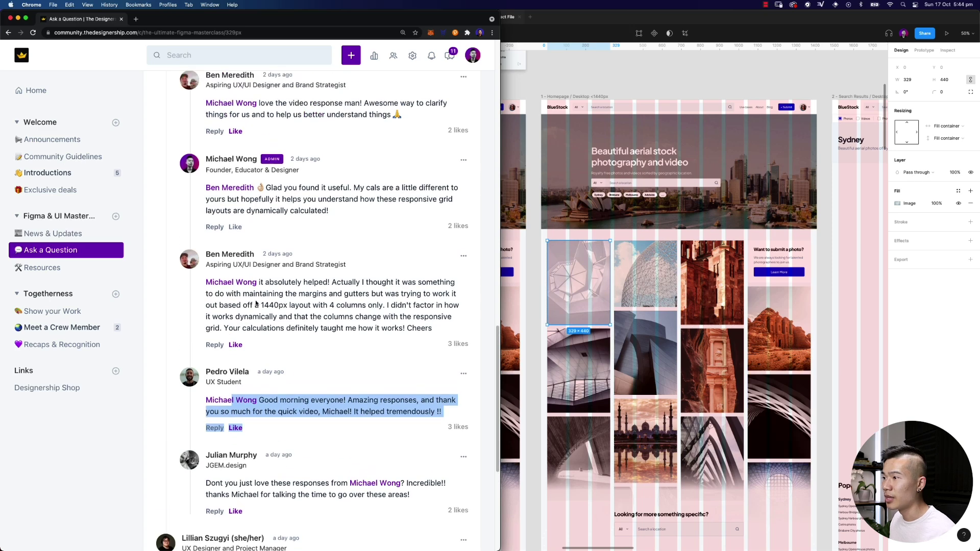
pyautogui.click(581, 79)
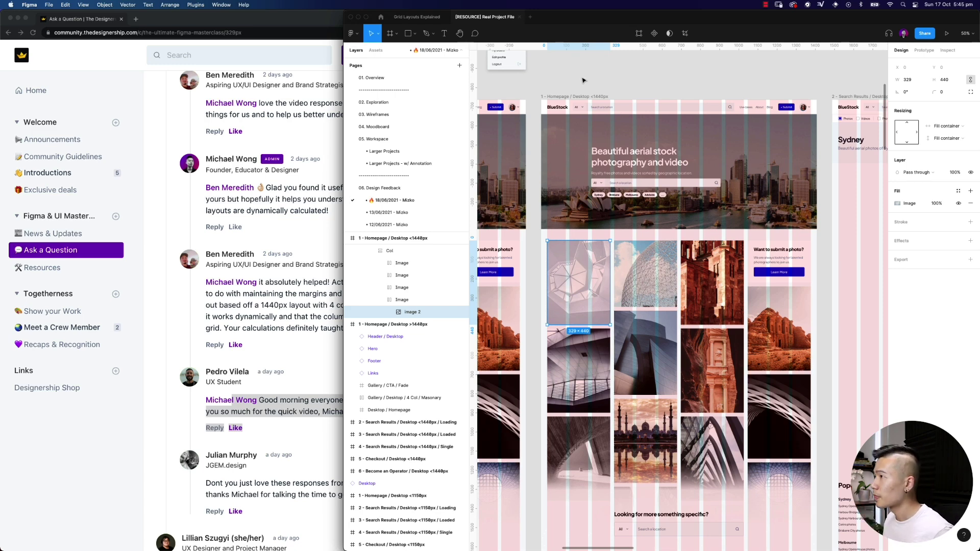
# - Switch to the Grid Layouts Explained file, maximise Figma, and select the empty Desktop - 1 frame
pyautogui.press('Escape')
pyautogui.click(417, 16)
pyautogui.moveTo(344, 55); pyautogui.dragTo(1, 57)
pyautogui.hscroll(1, 502, 86)
pyautogui.hscroll(4, 502, 85)
pyautogui.click(579, 291)
pyautogui.hscroll(-3, 491, 234)
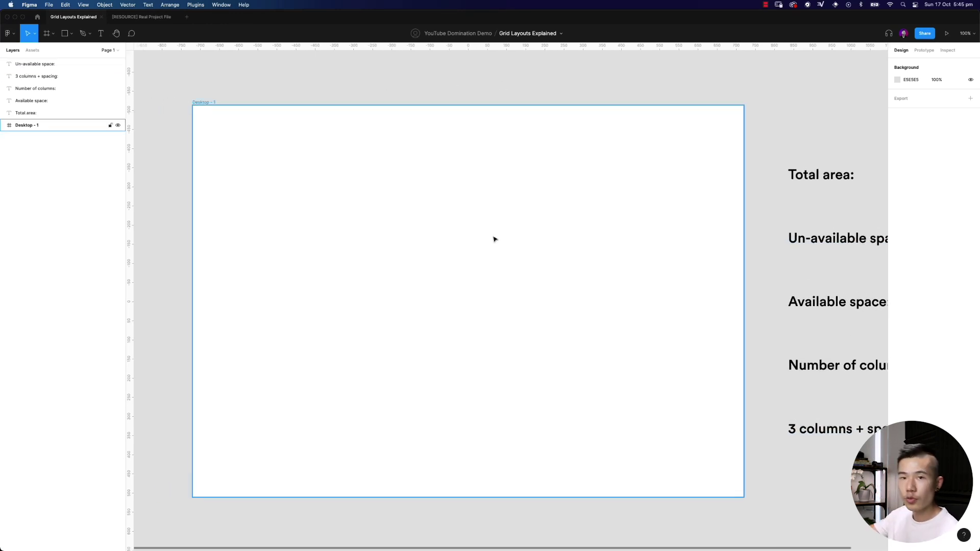
pyautogui.hscroll(-2, 477, 191)
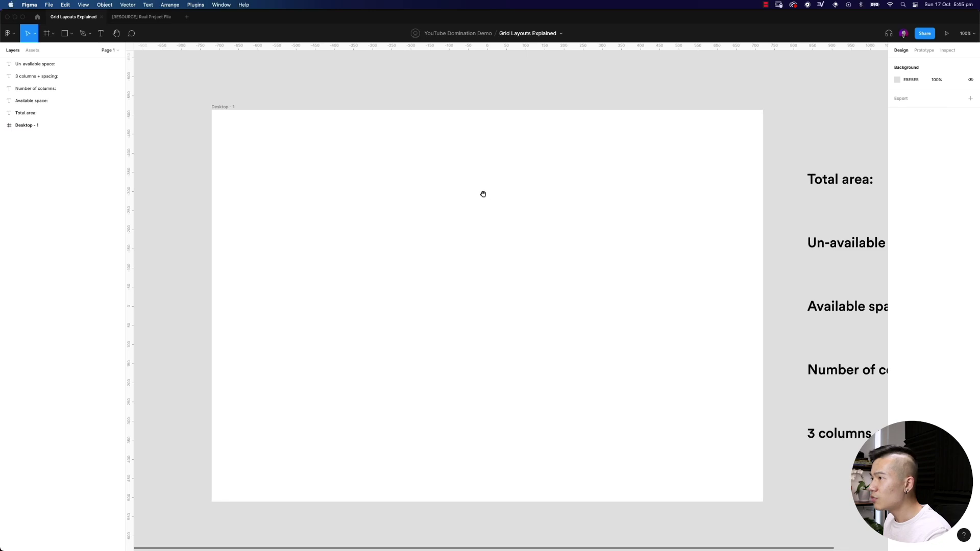
pyautogui.click(424, 193)
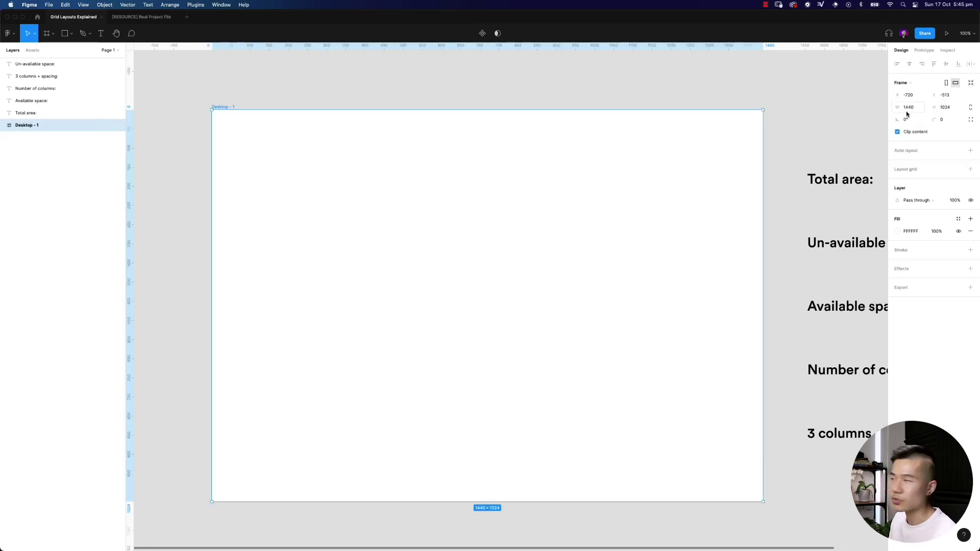
# - Add a 12-column layout grid with a 32 margin and 20 gutter to the frame
pyautogui.click(971, 171)
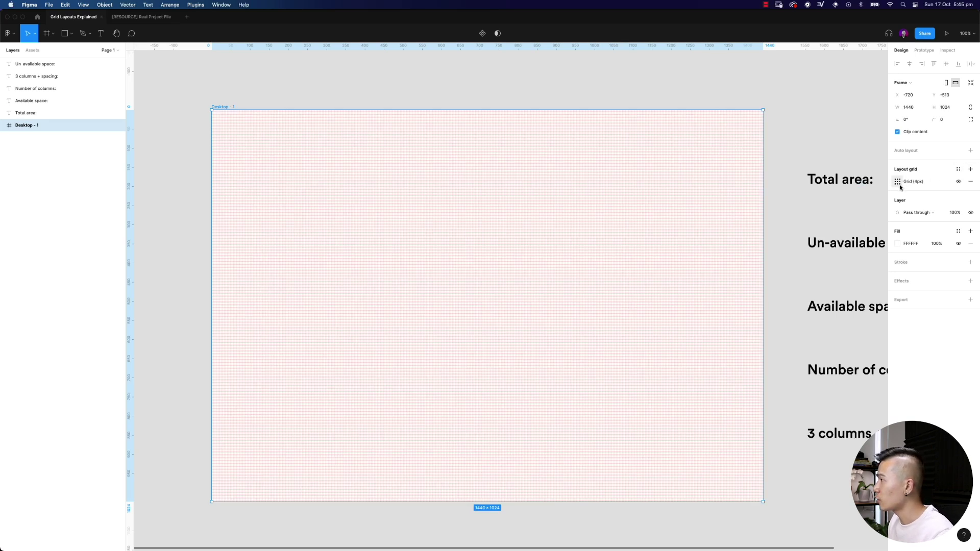
pyautogui.click(897, 182)
pyautogui.click(809, 184)
pyautogui.click(814, 192)
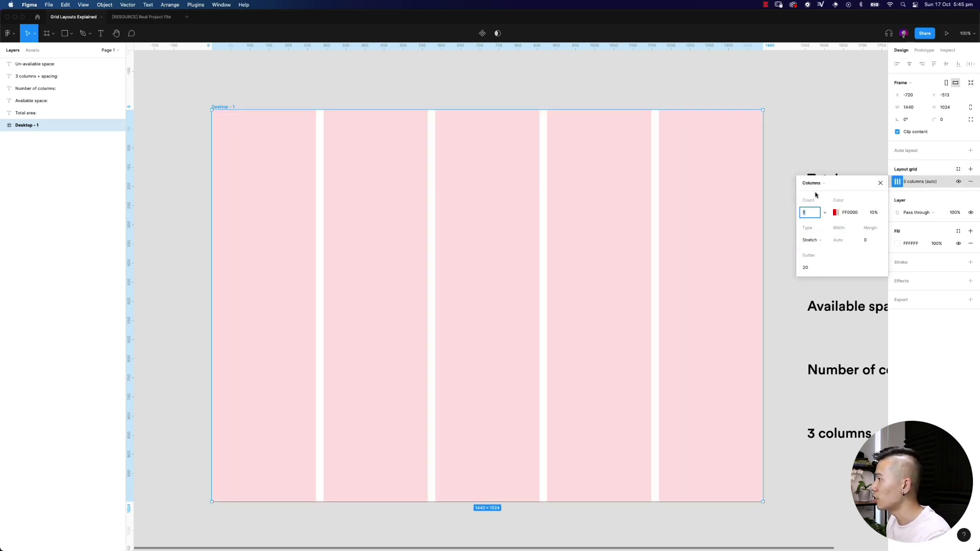
pyautogui.write('12')
pyautogui.press('Tab')
pyautogui.press('Tab')
pyautogui.press('Tab')
pyautogui.press('Tab')
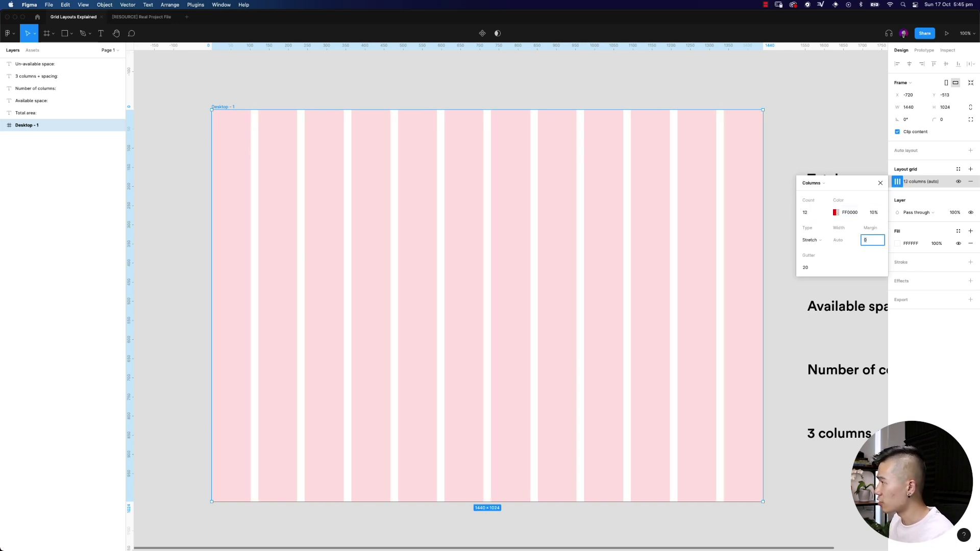
pyautogui.press('Tab')
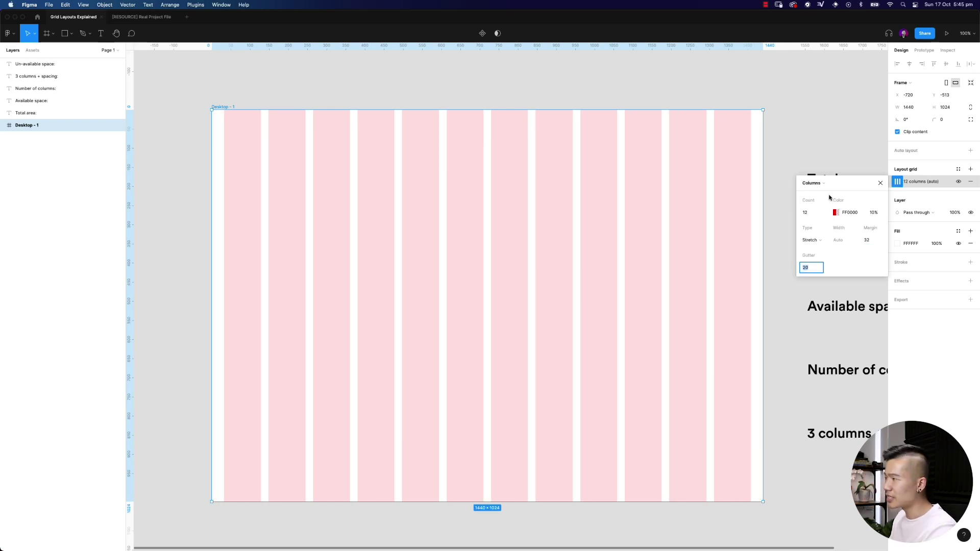
pyautogui.click(881, 183)
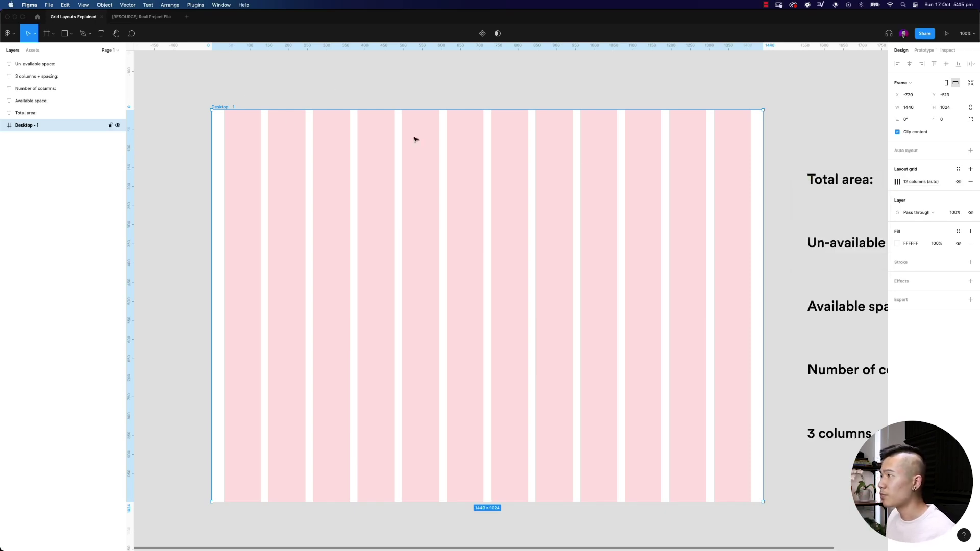
pyautogui.moveTo(762, 182); pyautogui.dragTo(662, 232)
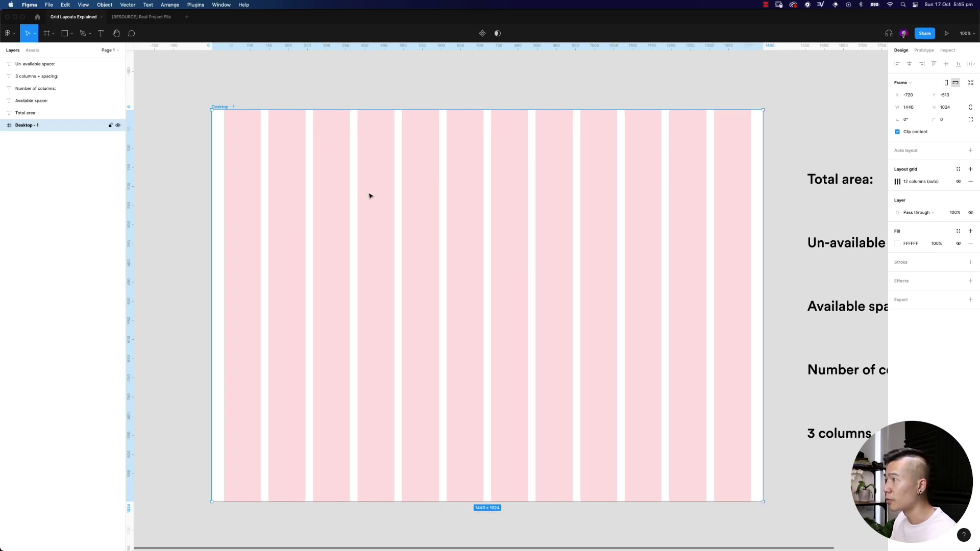
pyautogui.click(290, 91)
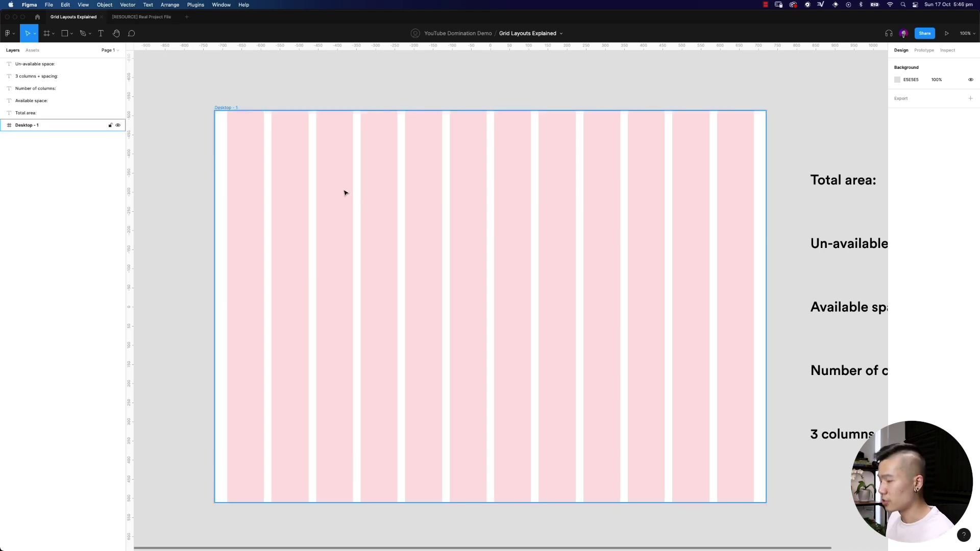
# - Pencil a line across the frame's top and handwrite 1440px beside Total area
pyautogui.hotkey('shift', 'p')
pyautogui.hscroll(5, 694, 232)
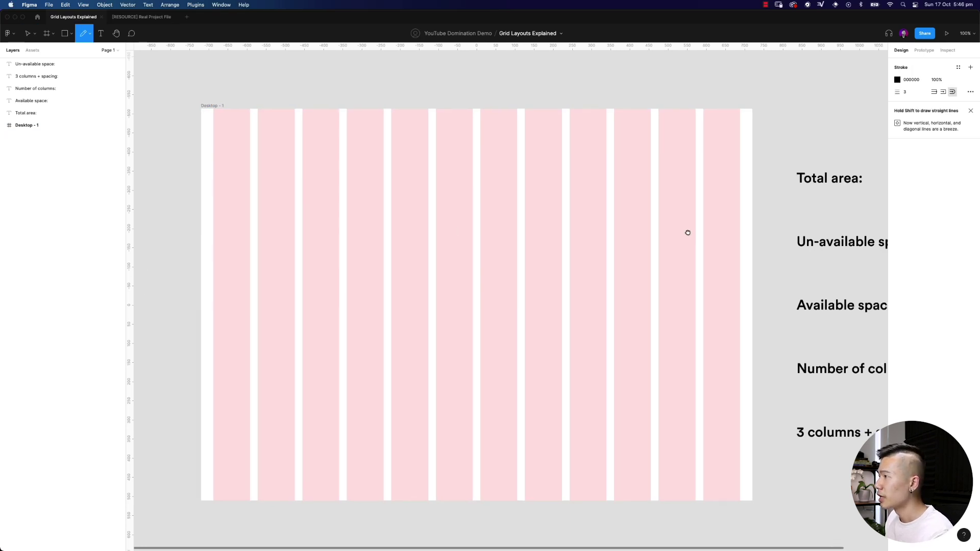
pyautogui.hscroll(6, 664, 173)
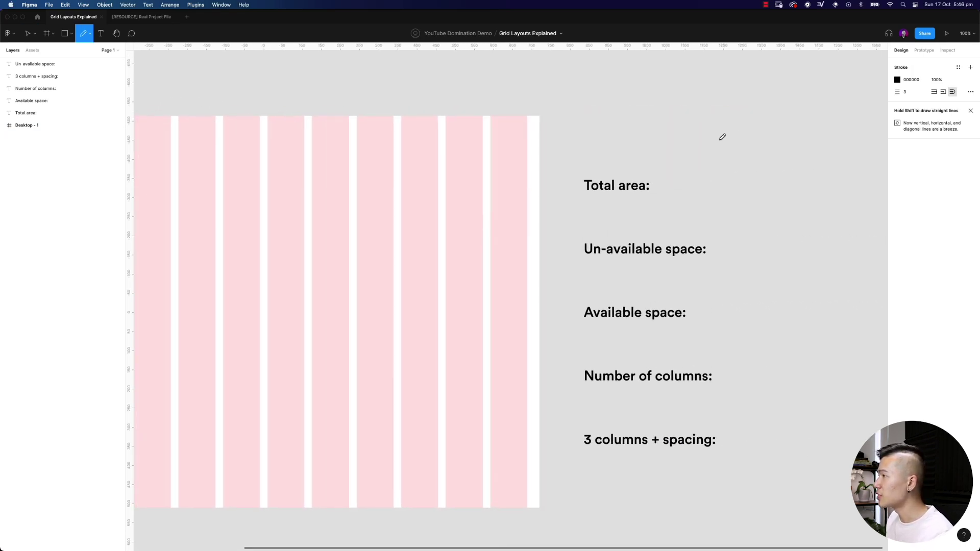
pyautogui.hscroll(-4, 459, 182)
pyautogui.hscroll(-4, 388, 181)
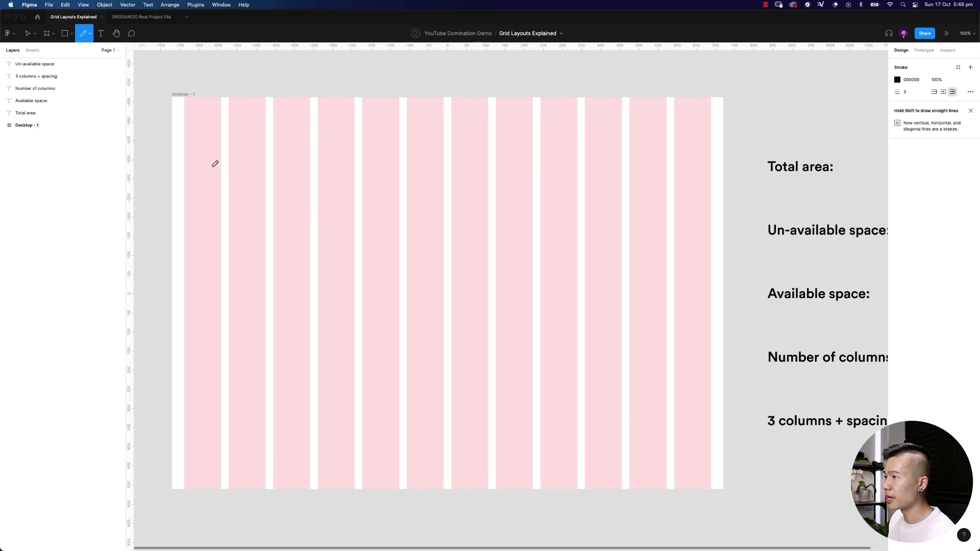
pyautogui.moveTo(173, 77); pyautogui.dragTo(723, 71)
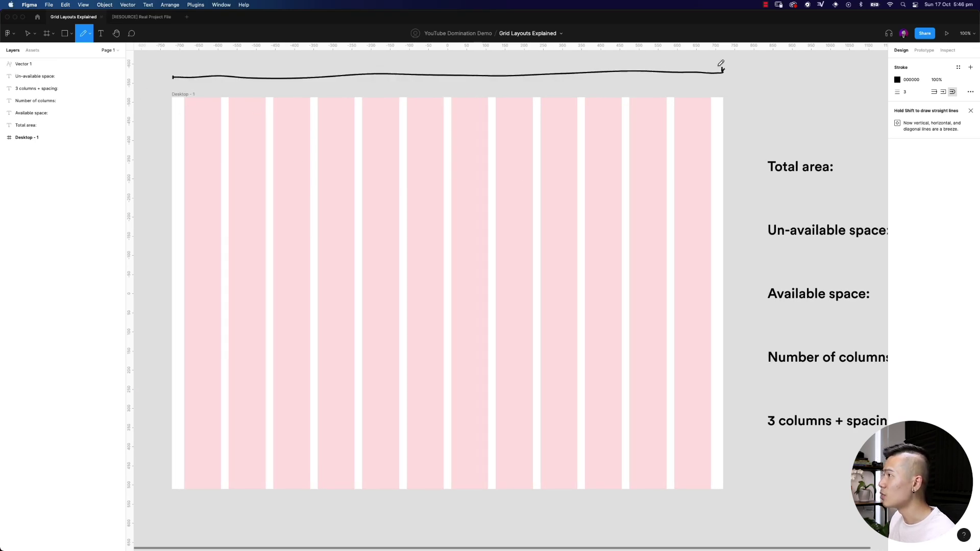
pyautogui.hscroll(6, 726, 123)
pyautogui.moveTo(792, 159)
pyautogui.mouseDown()
pyautogui.moveTo(794, 181)
pyautogui.moveTo(815, 172)
pyautogui.mouseUp()
pyautogui.moveTo(813, 162)
pyautogui.mouseDown()
pyautogui.moveTo(811, 180)
pyautogui.moveTo(830, 171)
pyautogui.mouseUp()
pyautogui.moveTo(828, 162)
pyautogui.mouseDown()
pyautogui.moveTo(826, 179)
pyautogui.moveTo(839, 163)
pyautogui.moveTo(870, 178)
pyautogui.mouseUp()
pyautogui.moveTo(870, 165); pyautogui.dragTo(861, 178)
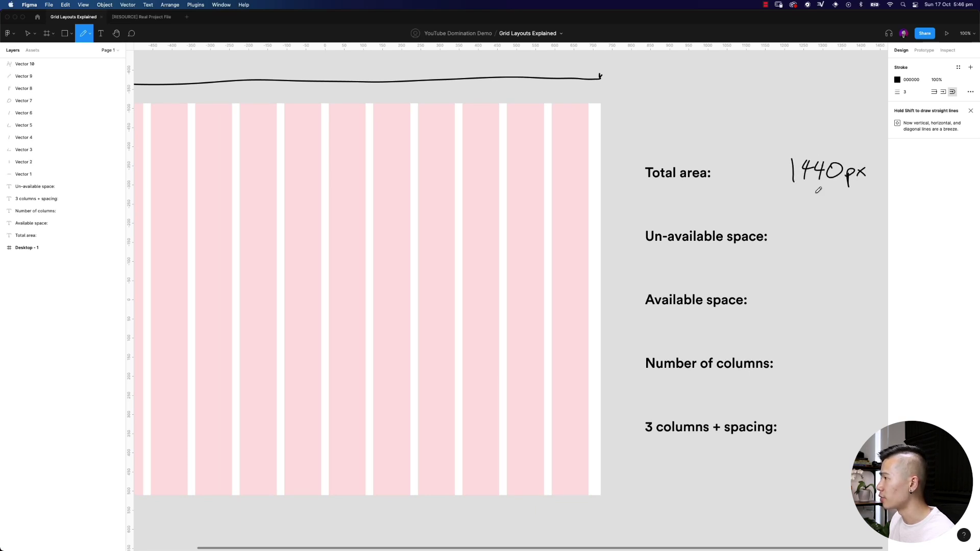
# - Handwrite 80 at the top of the first two grid columns
pyautogui.moveTo(581, 229)
pyautogui.mouseDown()
pyautogui.moveTo(732, 185)
pyautogui.moveTo(734, 219)
pyautogui.mouseUp()
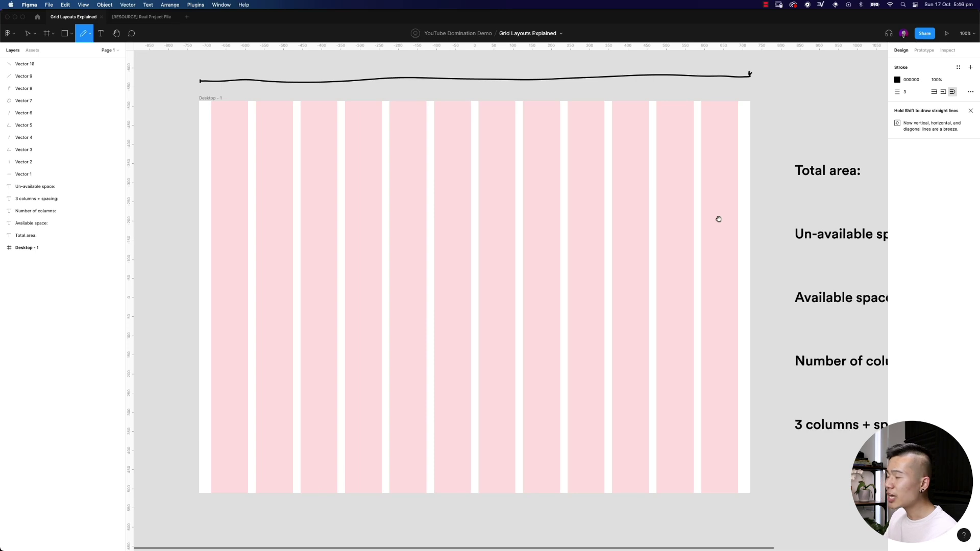
pyautogui.press('v')
pyautogui.click(455, 139)
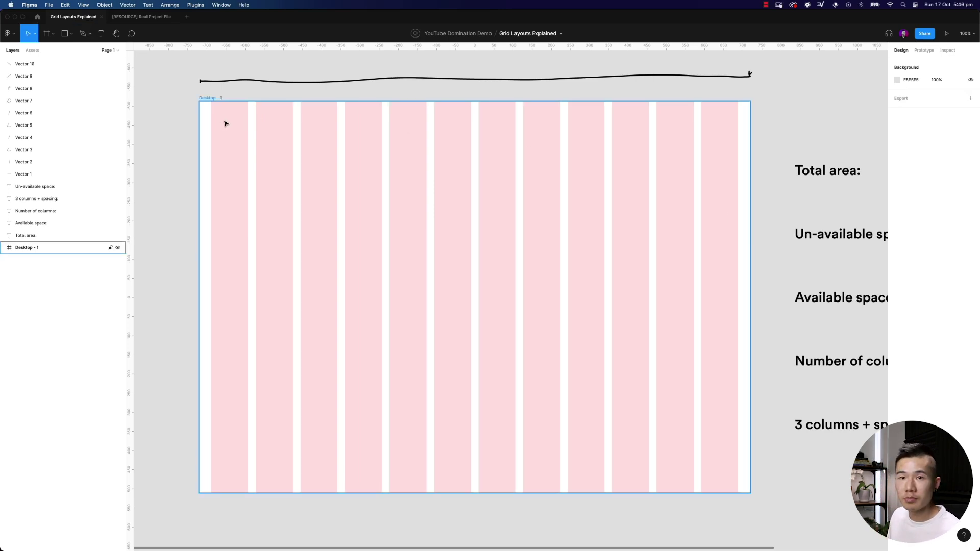
pyautogui.hotkey('shift', 'p')
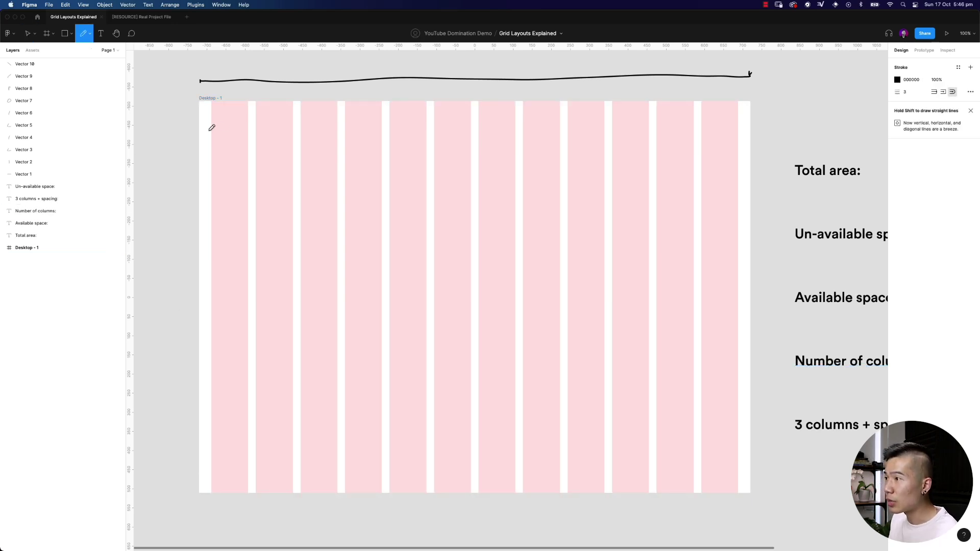
pyautogui.moveTo(223, 122)
pyautogui.mouseDown()
pyautogui.moveTo(217, 136)
pyautogui.moveTo(225, 121)
pyautogui.mouseUp()
pyautogui.moveTo(234, 121)
pyautogui.mouseDown()
pyautogui.moveTo(229, 137)
pyautogui.moveTo(236, 120)
pyautogui.moveTo(280, 124)
pyautogui.mouseUp()
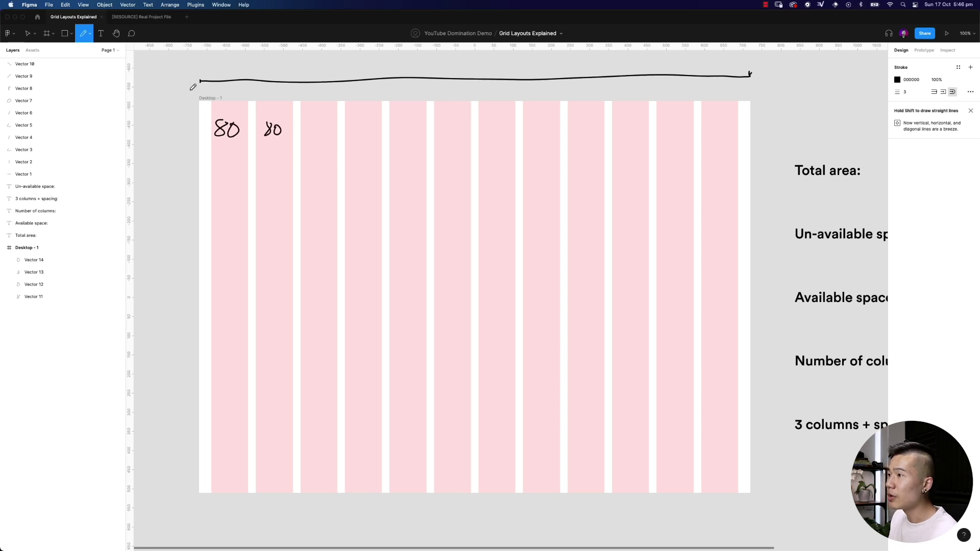
pyautogui.press('f')
pyautogui.click(209, 98)
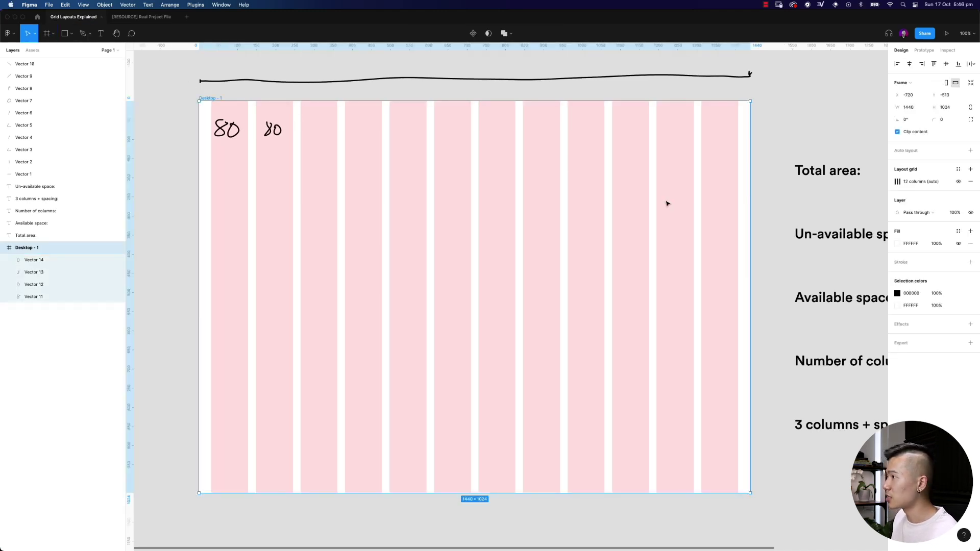
# - Undo an accidental resize so the Desktop - 1 frame stays 1440 wide
pyautogui.click(762, 235)
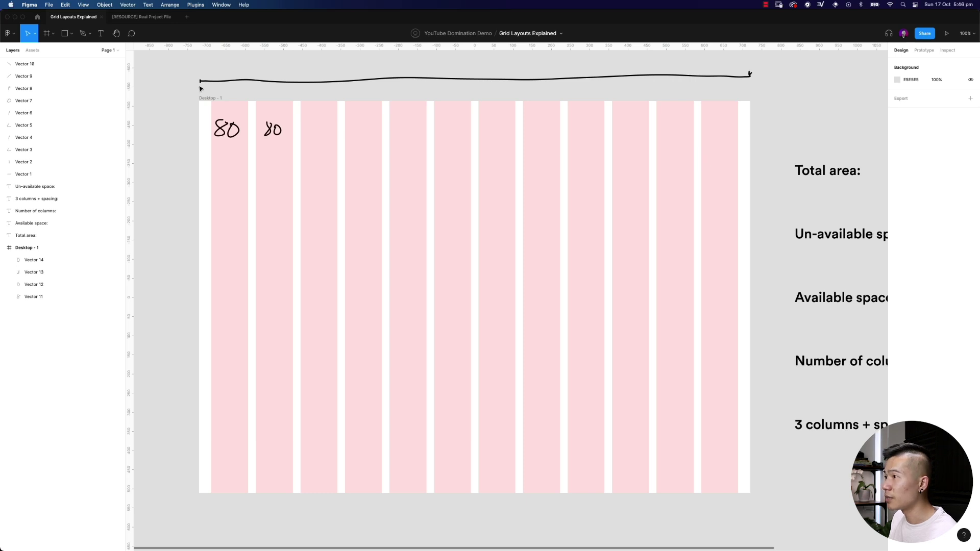
pyautogui.moveTo(206, 97); pyautogui.dragTo(208, 98)
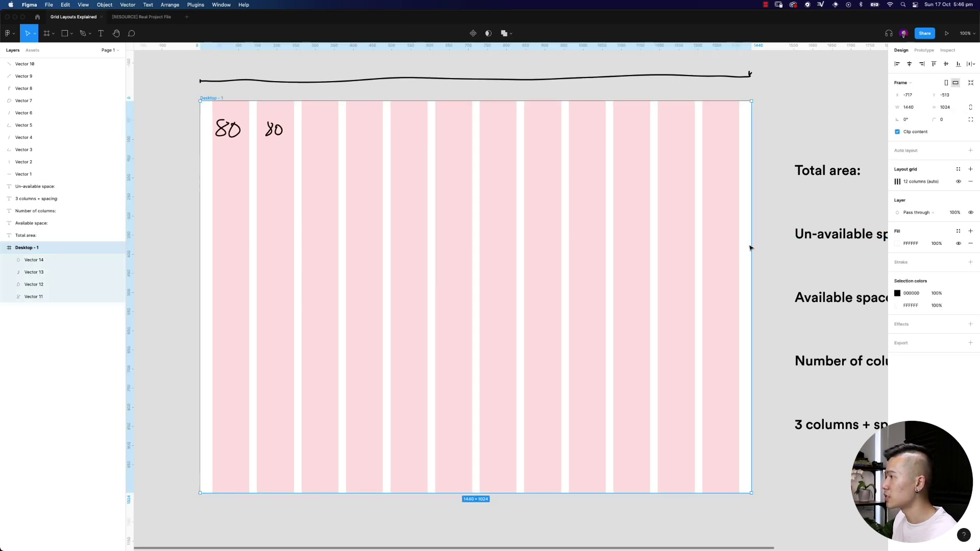
pyautogui.moveTo(749, 248)
pyautogui.mouseDown()
pyautogui.moveTo(564, 249)
pyautogui.moveTo(596, 259)
pyautogui.moveTo(539, 258)
pyautogui.moveTo(573, 258)
pyautogui.moveTo(558, 260)
pyautogui.mouseUp()
pyautogui.hotkey('ctrl', 'z')
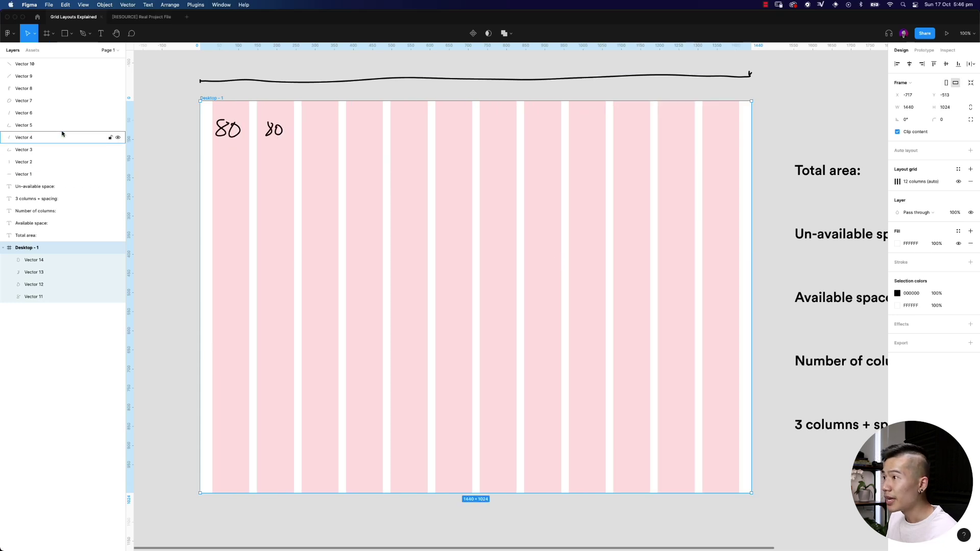
pyautogui.hotkey('ctrl', 'z')
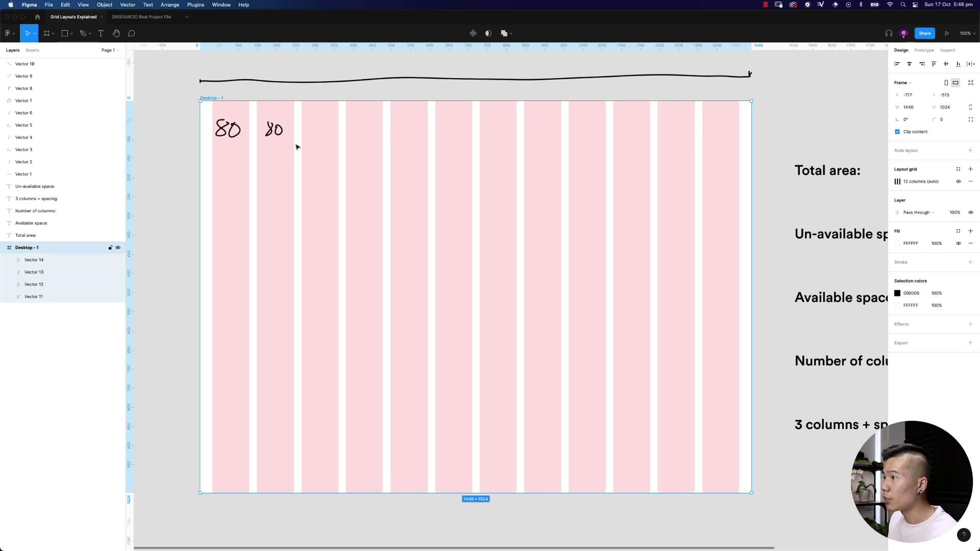
# - Select and delete the handwritten 80s from the columns
pyautogui.moveTo(285, 140); pyautogui.dragTo(209, 122)
pyautogui.press('Delete')
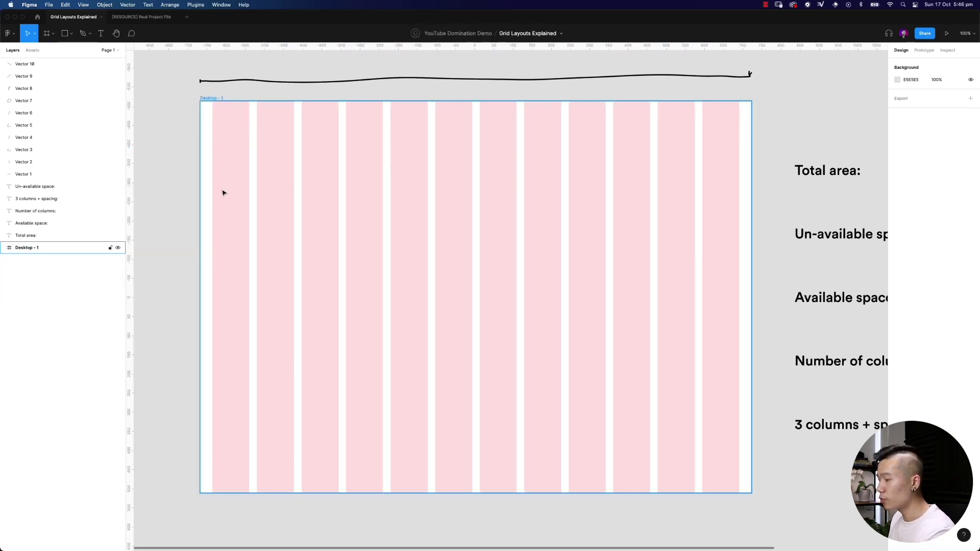
pyautogui.hotkey('shift', 'p')
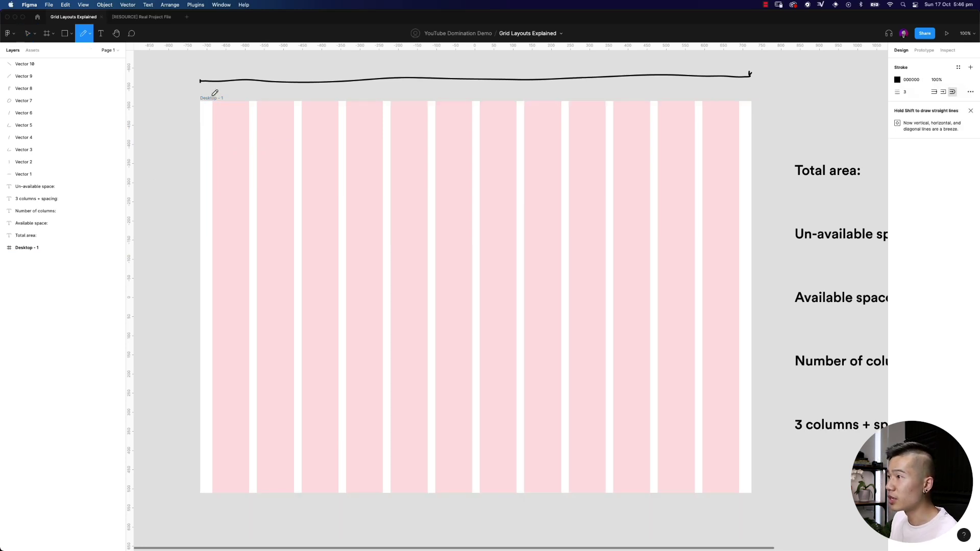
# - Handwrite 32 under both ends of the top line and 20 for the gutter
pyautogui.moveTo(200, 82)
pyautogui.mouseDown()
pyautogui.moveTo(198, 94)
pyautogui.moveTo(263, 90)
pyautogui.mouseUp()
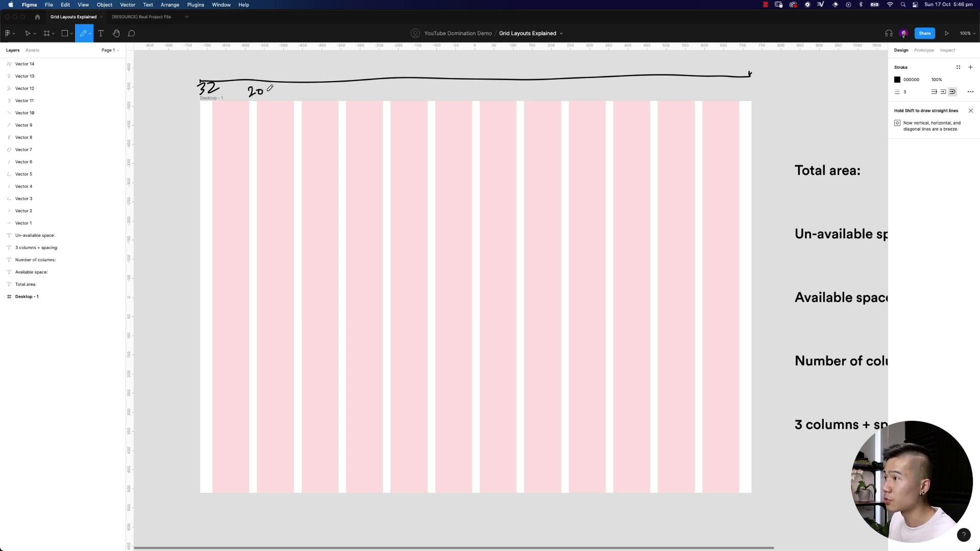
pyautogui.moveTo(625, 164); pyautogui.dragTo(619, 182)
pyautogui.moveTo(733, 102); pyautogui.dragTo(751, 110)
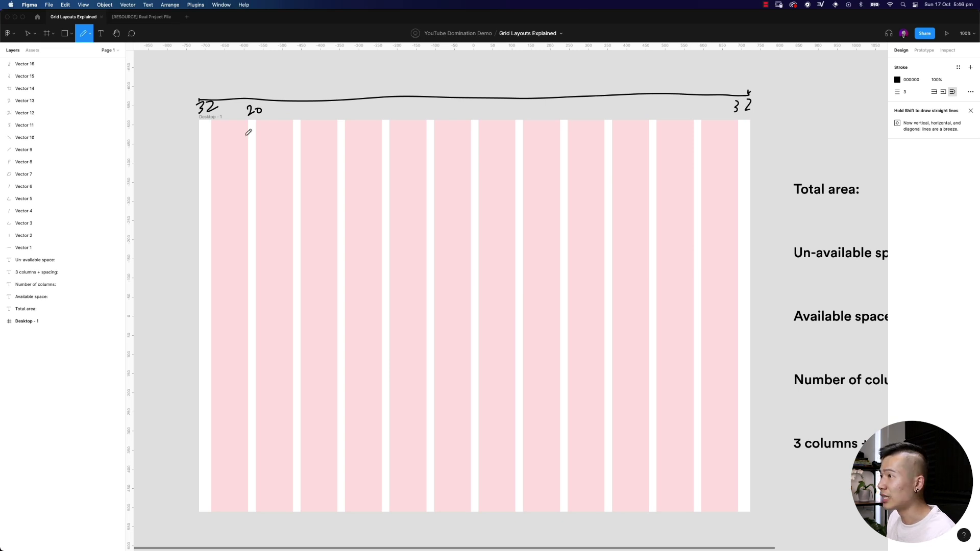
pyautogui.moveTo(289, 106); pyautogui.dragTo(385, 114)
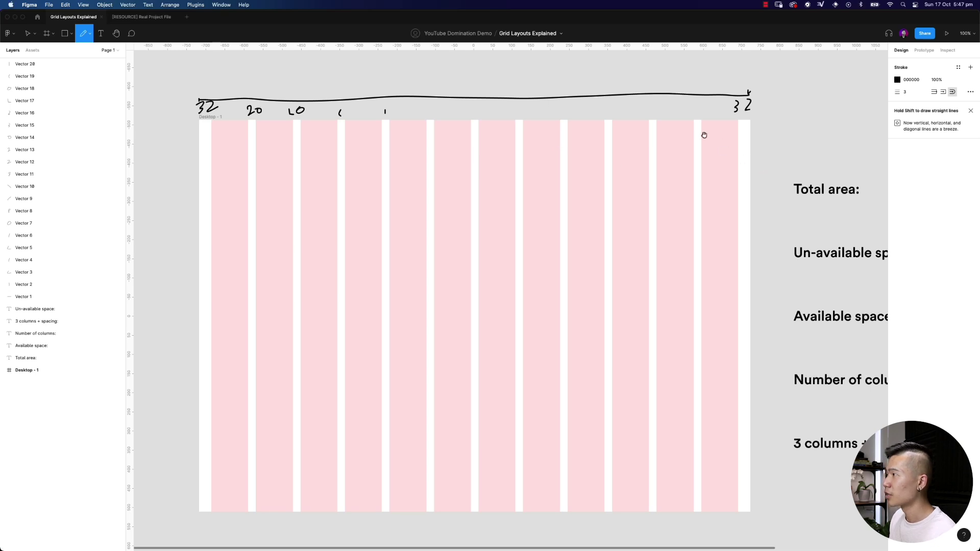
# - Hatch the tops of the first and second columns with slash strokes
pyautogui.hscroll(5, 703, 139)
pyautogui.hscroll(-6, 512, 182)
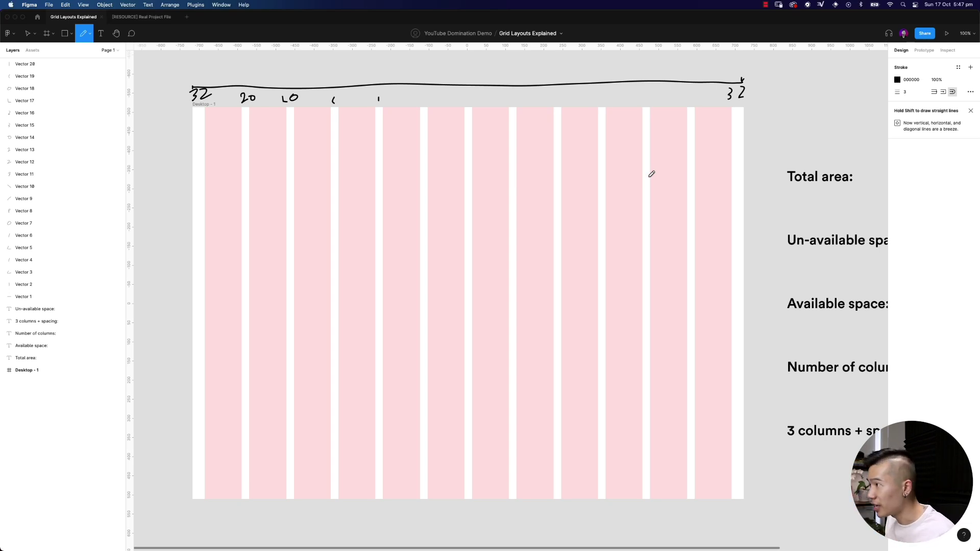
pyautogui.moveTo(214, 113); pyautogui.dragTo(208, 124)
pyautogui.moveTo(228, 109); pyautogui.dragTo(217, 145)
pyautogui.moveTo(260, 112); pyautogui.dragTo(261, 148)
# - Hatch the third column's top and pan to the 1440px note by Total area
pyautogui.moveTo(303, 116); pyautogui.dragTo(301, 124)
pyautogui.moveTo(312, 118); pyautogui.dragTo(307, 150)
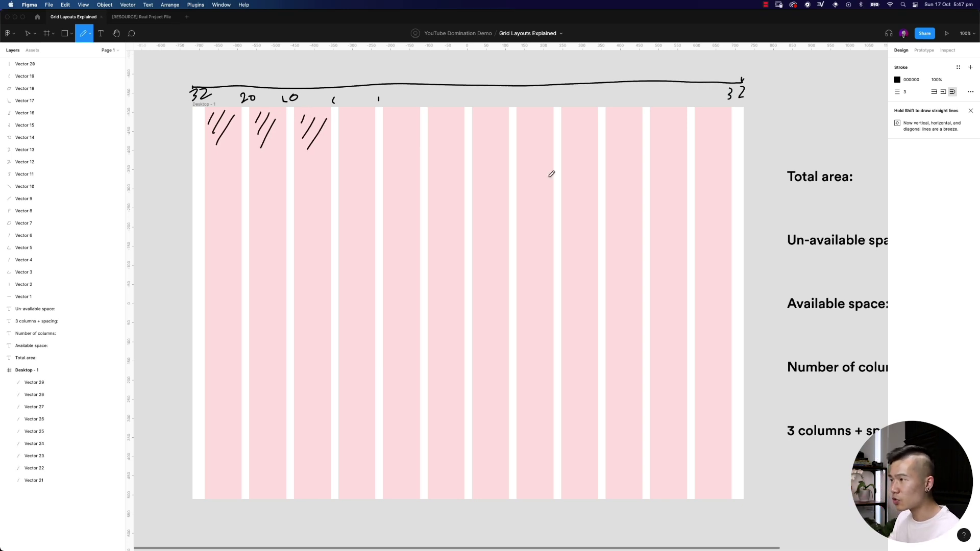
pyautogui.moveTo(686, 186); pyautogui.dragTo(460, 191)
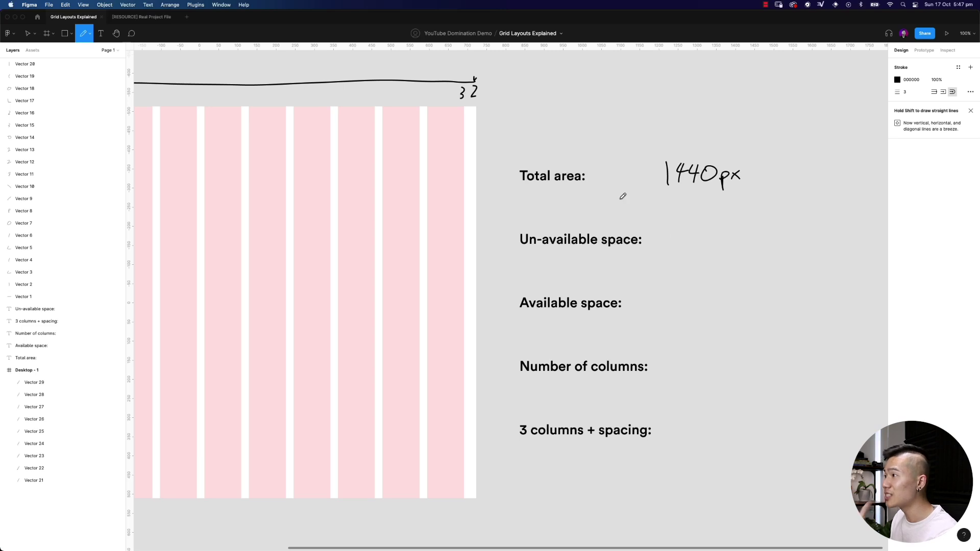
# - Handwrite 32×2 = 64px beside Un-available space
pyautogui.moveTo(667, 230)
pyautogui.mouseDown()
pyautogui.moveTo(667, 244)
pyautogui.moveTo(703, 243)
pyautogui.mouseUp()
pyautogui.moveTo(703, 232)
pyautogui.mouseDown()
pyautogui.moveTo(693, 245)
pyautogui.moveTo(741, 233)
pyautogui.mouseUp()
pyautogui.moveTo(733, 239); pyautogui.dragTo(773, 241)
pyautogui.moveTo(779, 234); pyautogui.dragTo(798, 240)
pyautogui.moveTo(789, 241); pyautogui.dragTo(799, 229)
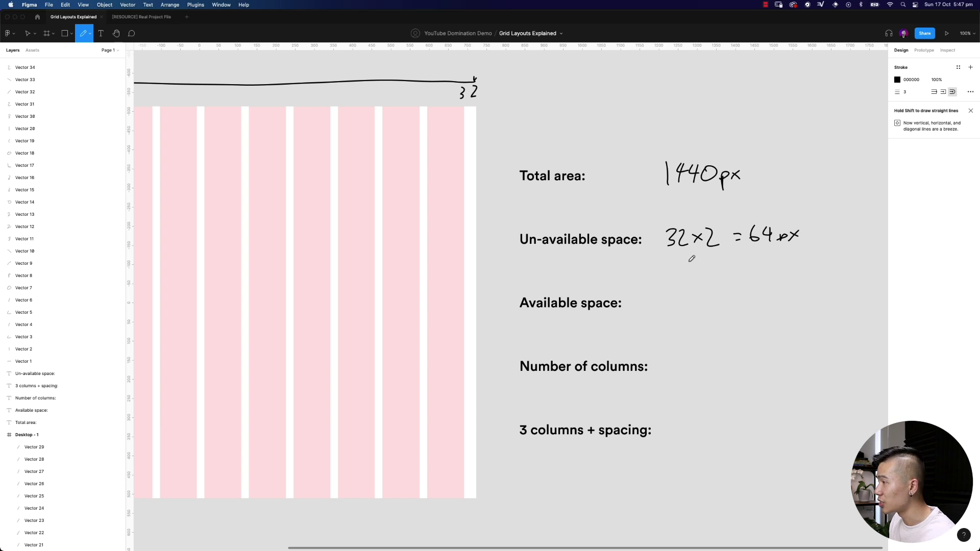
# - Handwrite 20×11 = 220px on the line below
pyautogui.moveTo(665, 258)
pyautogui.mouseDown()
pyautogui.moveTo(675, 271)
pyautogui.moveTo(680, 260)
pyautogui.mouseUp()
pyautogui.moveTo(690, 258); pyautogui.dragTo(703, 269)
pyautogui.moveTo(703, 261)
pyautogui.mouseDown()
pyautogui.moveTo(694, 270)
pyautogui.moveTo(709, 271)
pyautogui.mouseUp()
pyautogui.moveTo(718, 258)
pyautogui.mouseDown()
pyautogui.moveTo(718, 273)
pyautogui.moveTo(750, 261)
pyautogui.mouseUp()
pyautogui.moveTo(743, 266)
pyautogui.mouseDown()
pyautogui.moveTo(765, 256)
pyautogui.moveTo(771, 272)
pyautogui.mouseUp()
pyautogui.moveTo(775, 257); pyautogui.dragTo(787, 272)
pyautogui.moveTo(797, 255)
pyautogui.mouseDown()
pyautogui.moveTo(831, 271)
pyautogui.moveTo(819, 271)
pyautogui.mouseUp()
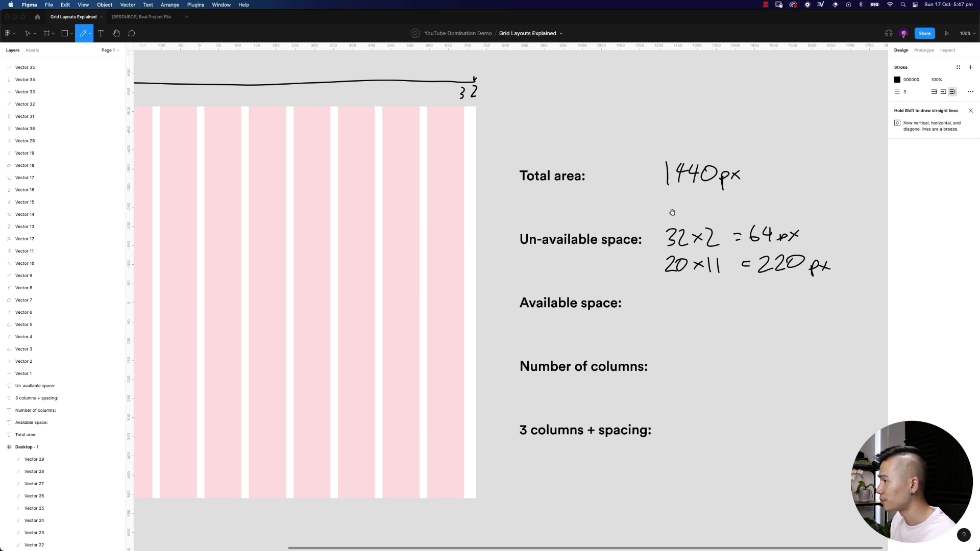
# - Hatch the tops of the rightmost grid columns
pyautogui.hscroll(5, 744, 238)
pyautogui.hscroll(2, 710, 243)
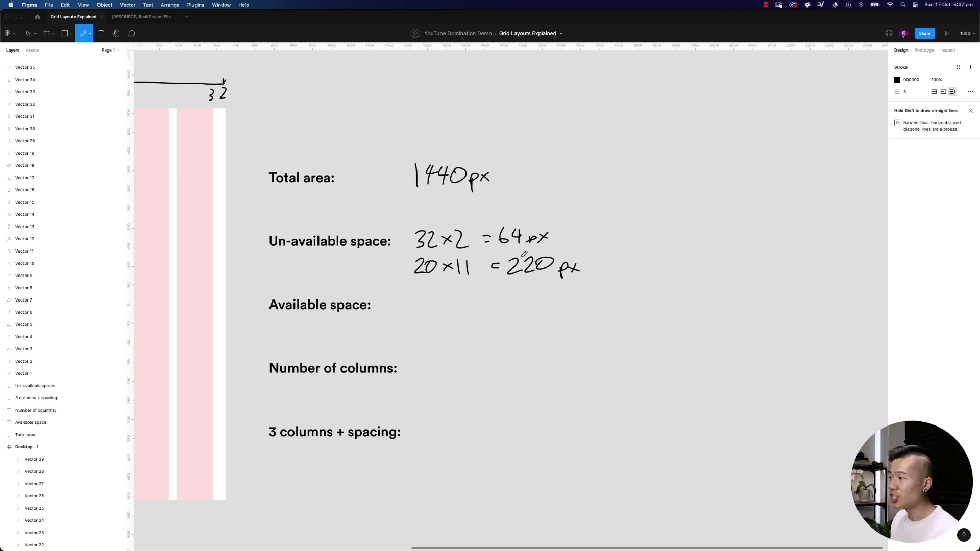
pyautogui.hscroll(-7, 268, 159)
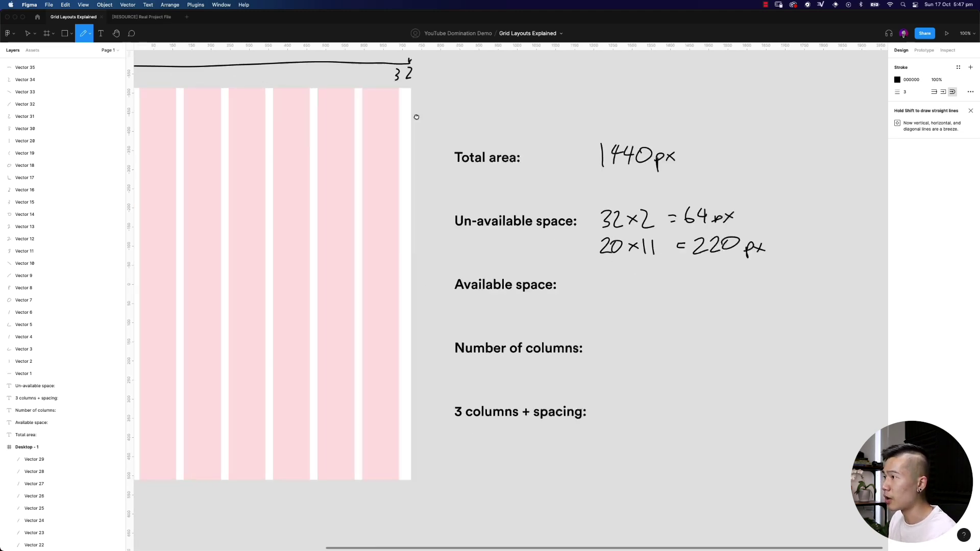
pyautogui.moveTo(473, 89); pyautogui.dragTo(472, 119)
pyautogui.moveTo(520, 88); pyautogui.dragTo(517, 107)
pyautogui.moveTo(524, 104); pyautogui.dragTo(520, 129)
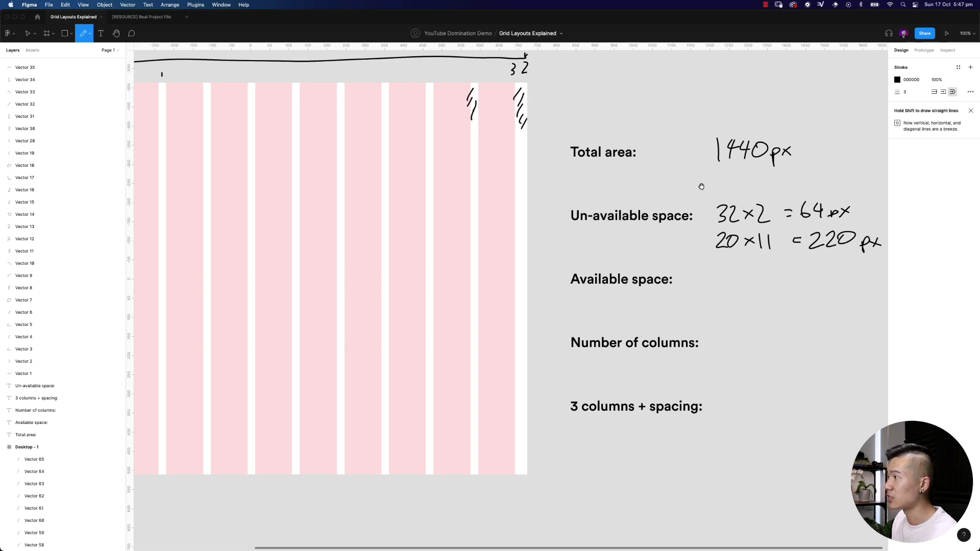
# - Write and underline the 284px unavailable total, and underline the 1440 total area
pyautogui.hscroll(5, 806, 227)
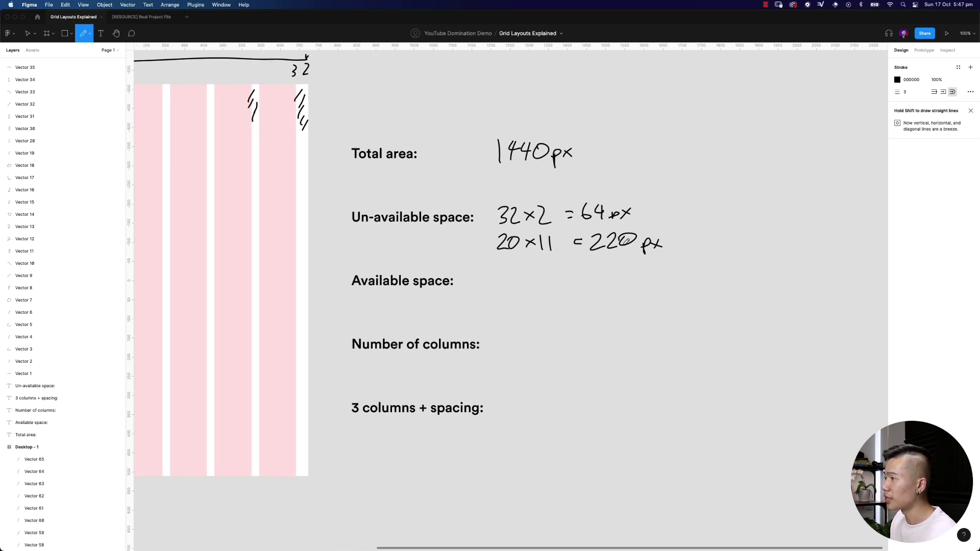
pyautogui.hscroll(2, 725, 225)
pyautogui.moveTo(765, 220)
pyautogui.mouseDown()
pyautogui.moveTo(764, 237)
pyautogui.moveTo(744, 223)
pyautogui.moveTo(727, 239)
pyautogui.mouseUp()
pyautogui.moveTo(773, 228)
pyautogui.mouseDown()
pyautogui.moveTo(773, 240)
pyautogui.moveTo(792, 240)
pyautogui.moveTo(783, 241)
pyautogui.mouseUp()
pyautogui.moveTo(713, 244); pyautogui.dragTo(787, 244)
pyautogui.moveTo(466, 170); pyautogui.dragTo(523, 170)
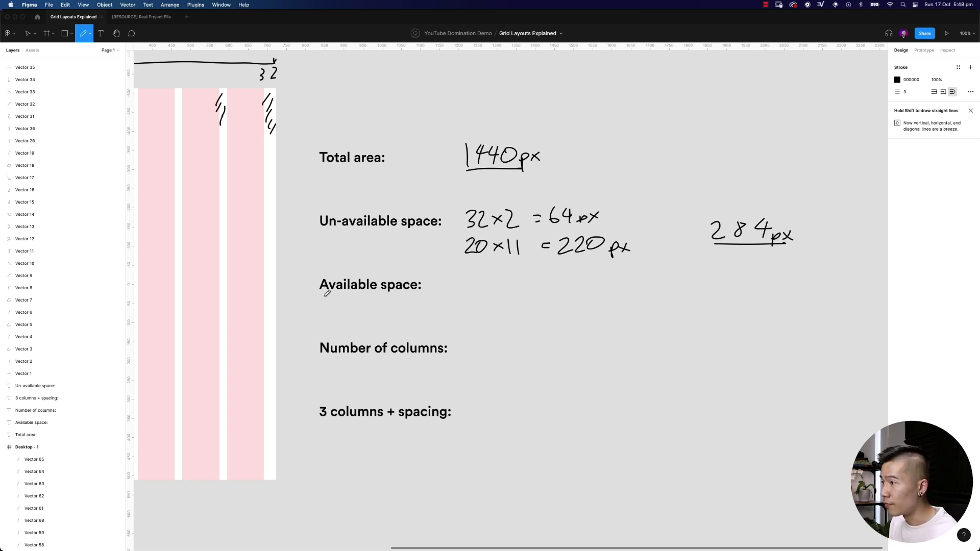
# - Write 1440 above 284px with a minus sign to set up the subtraction
pyautogui.moveTo(703, 187)
pyautogui.mouseDown()
pyautogui.moveTo(702, 205)
pyautogui.moveTo(741, 206)
pyautogui.moveTo(765, 192)
pyautogui.mouseUp()
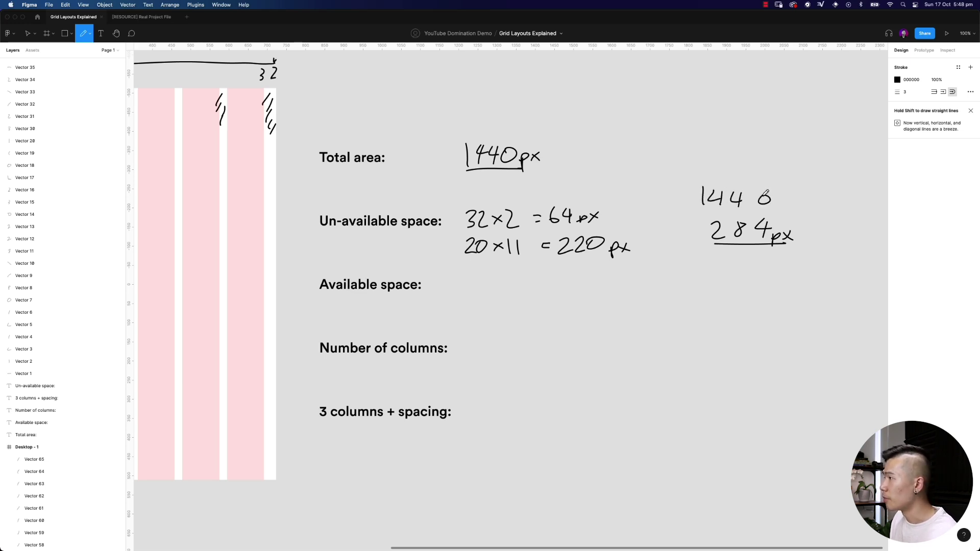
pyautogui.moveTo(689, 233); pyautogui.dragTo(701, 245)
pyautogui.hscroll(-10, 368, 163)
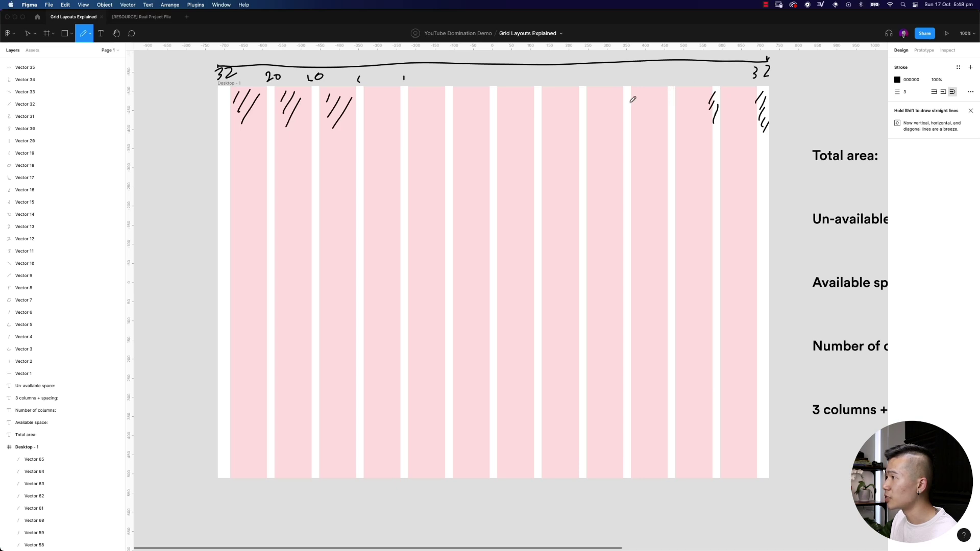
pyautogui.hscroll(13, 633, 101)
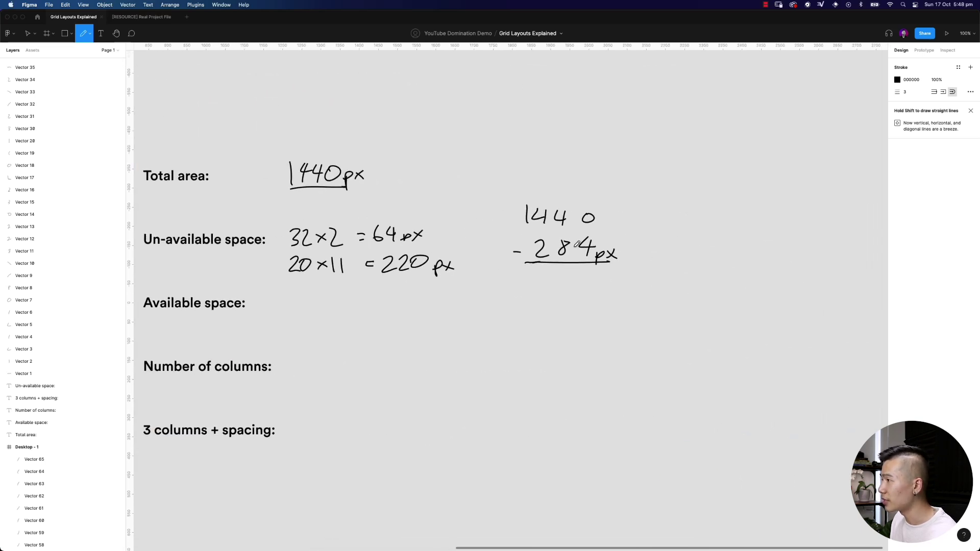
# - Compute 1440-284 in system search and write 1156px under the subtraction
pyautogui.press('super+space')
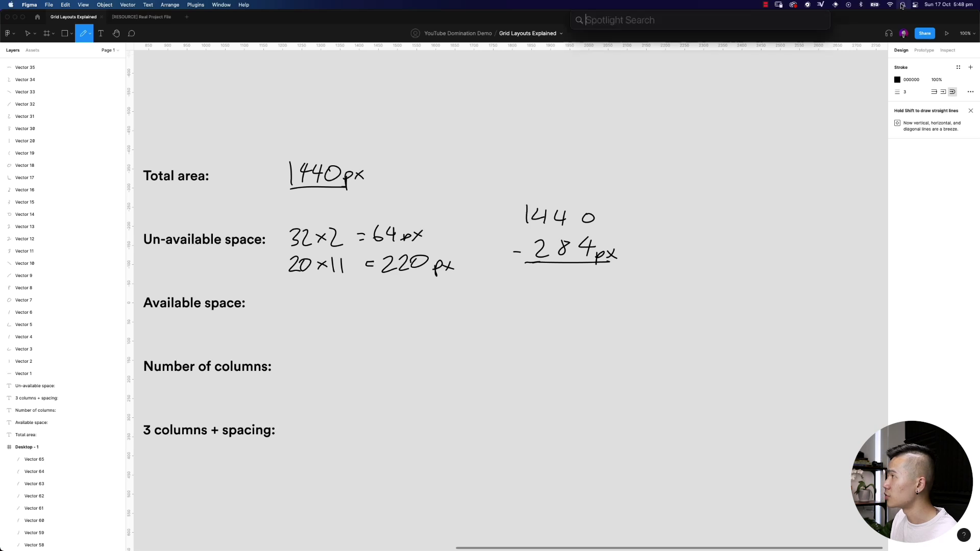
pyautogui.write('1440')
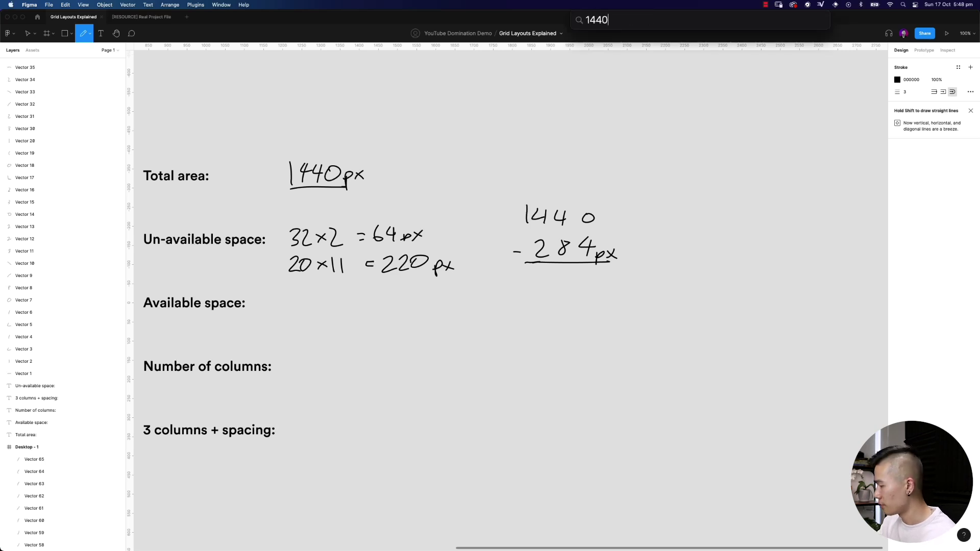
pyautogui.write('-284')
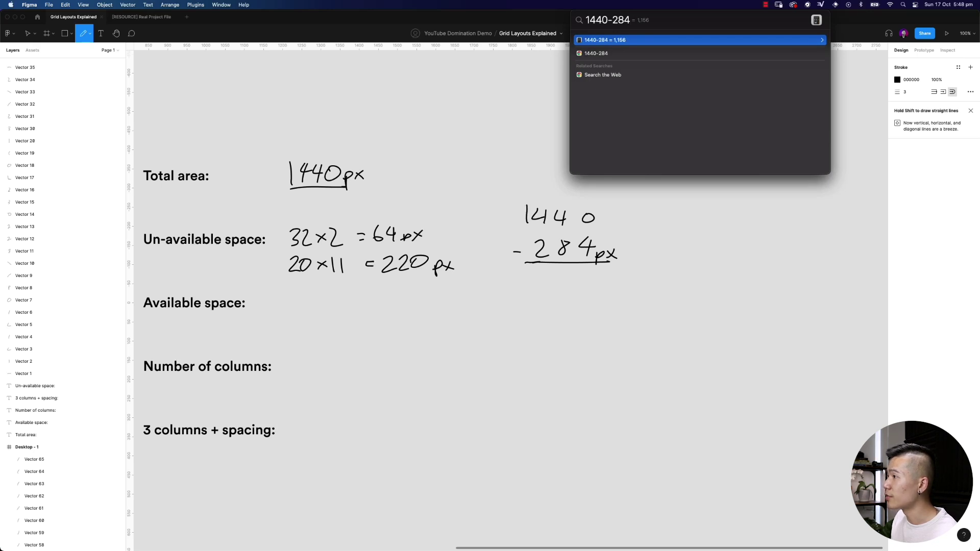
pyautogui.press('Escape')
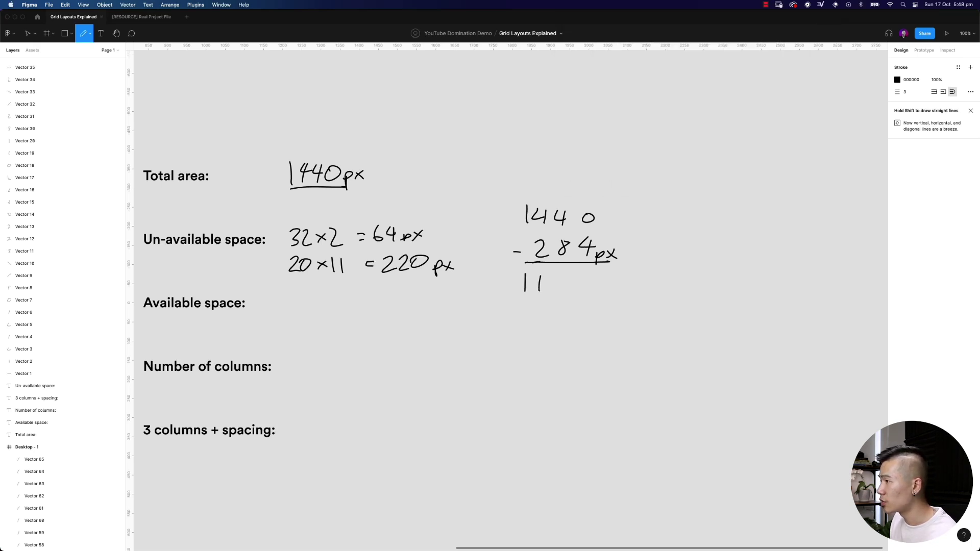
pyautogui.moveTo(562, 282); pyautogui.dragTo(553, 292)
pyautogui.moveTo(555, 276); pyautogui.dragTo(596, 298)
pyautogui.moveTo(595, 284); pyautogui.dragTo(602, 287)
pyautogui.moveTo(605, 291); pyautogui.dragTo(612, 284)
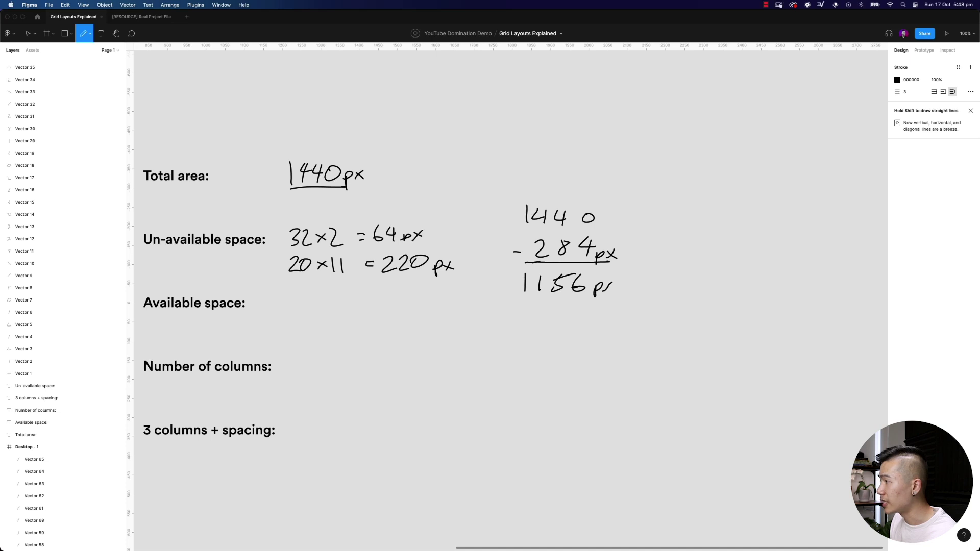
# - Handwrite 1156px beside the Available space label
pyautogui.hscroll(-4, 507, 296)
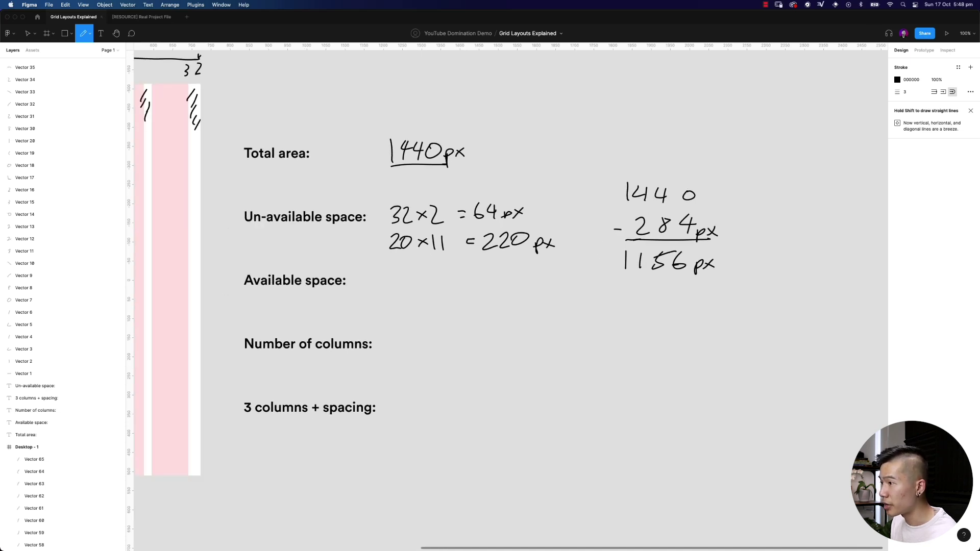
pyautogui.moveTo(383, 277); pyautogui.dragTo(379, 294)
pyautogui.moveTo(378, 276); pyautogui.dragTo(417, 290)
pyautogui.moveTo(423, 291); pyautogui.dragTo(432, 284)
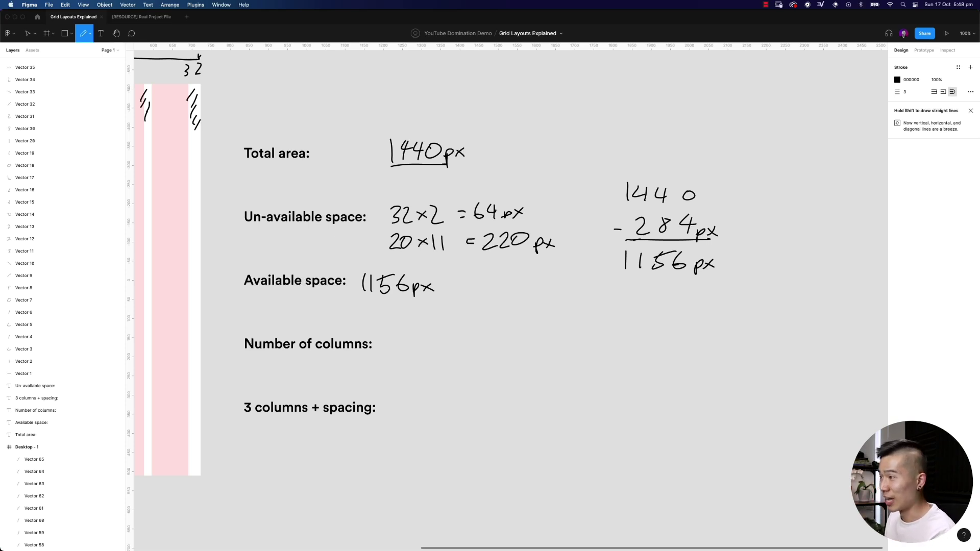
pyautogui.hscroll(-10, 510, 296)
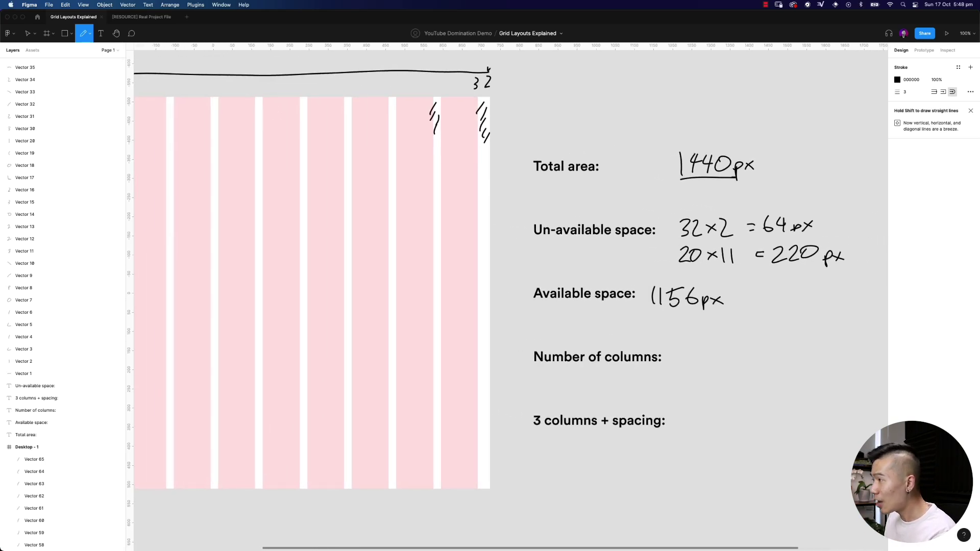
pyautogui.hscroll(-8, 510, 265)
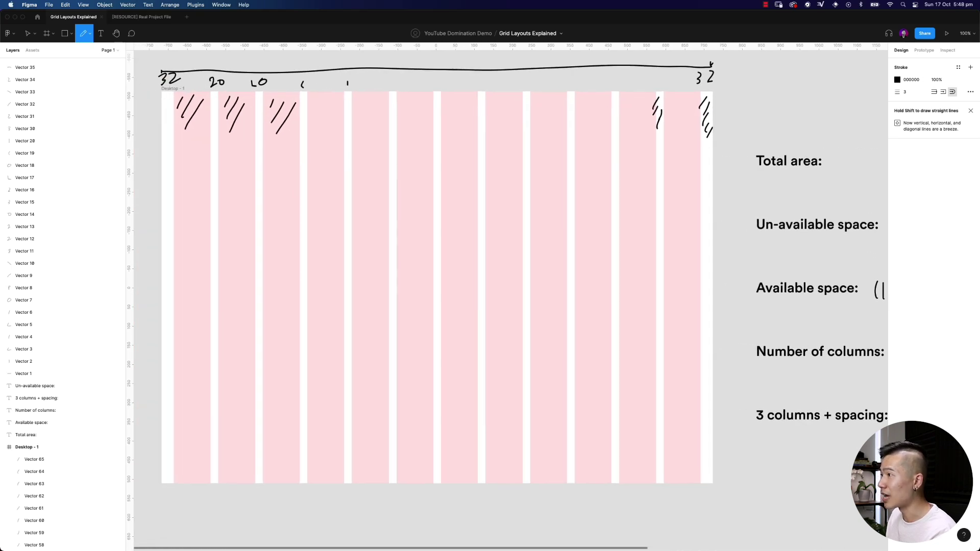
pyautogui.hscroll(8, 510, 296)
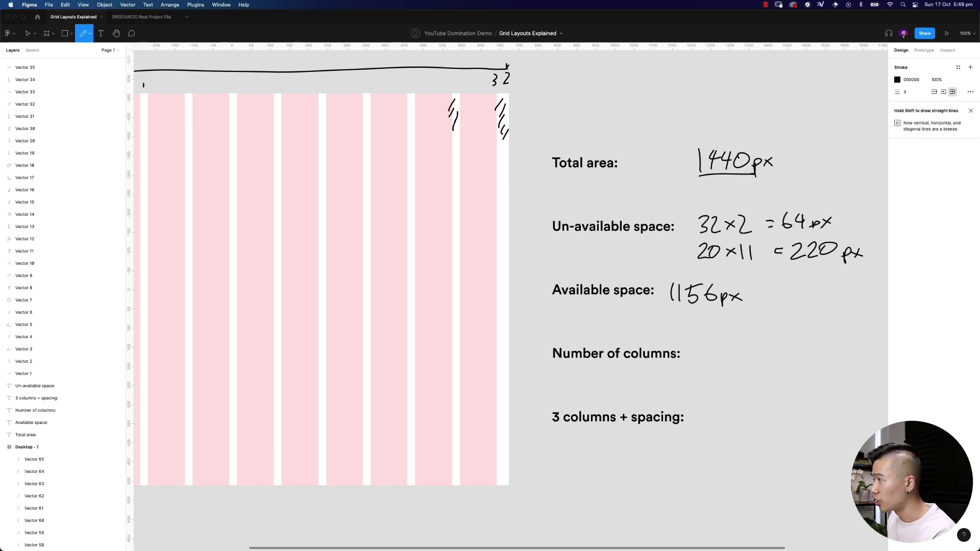
pyautogui.hscroll(5, 510, 296)
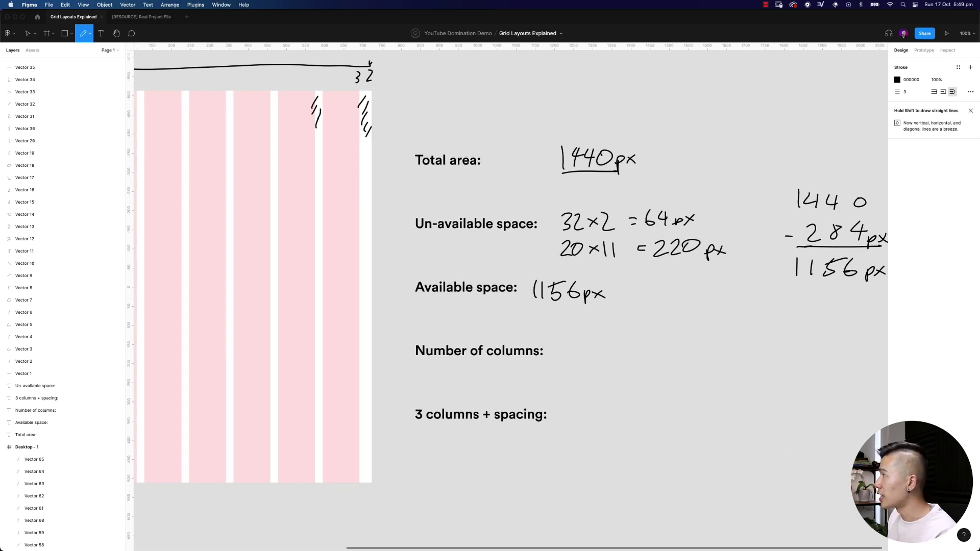
# - Compute 1156/12 in Spotlight and write 12 beside Number of columns
pyautogui.press('super+space')
pyautogui.write('11')
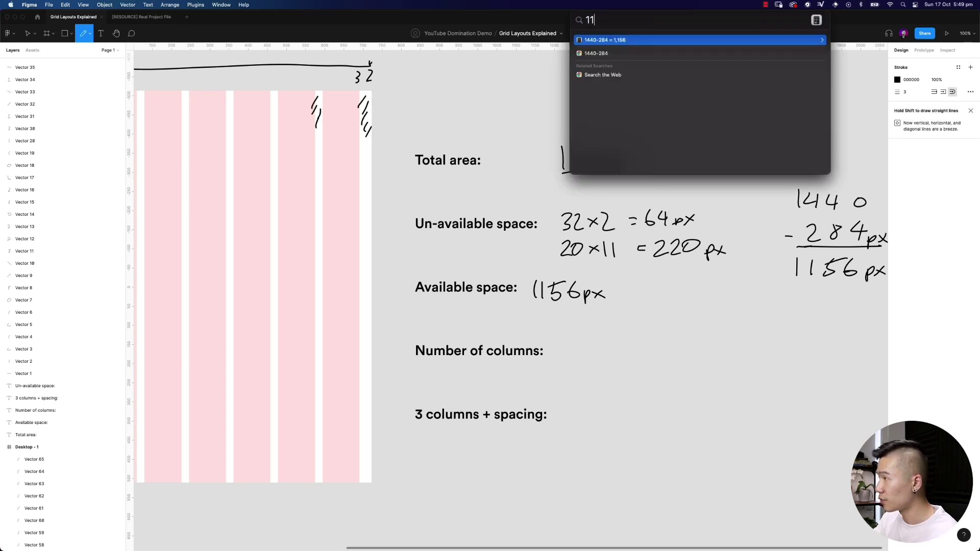
pyautogui.write('56/12')
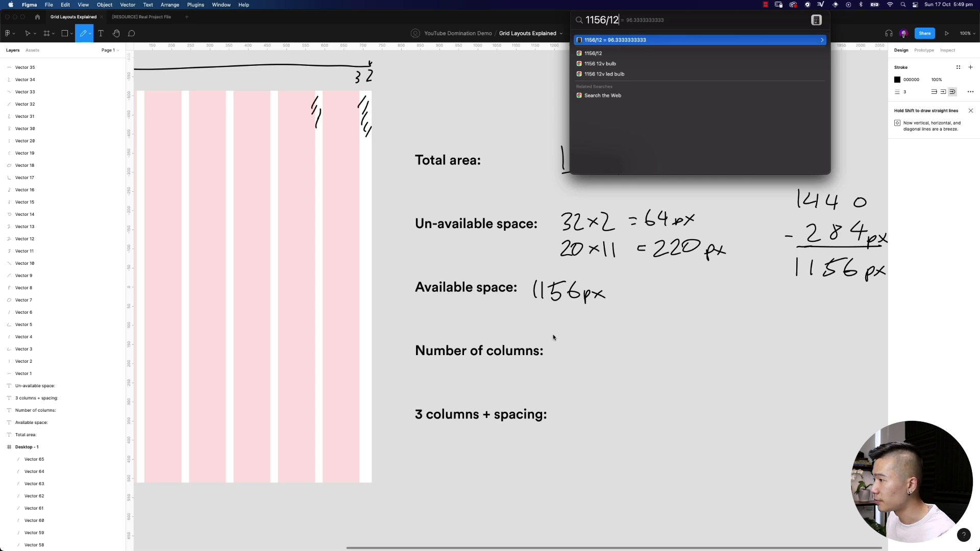
pyautogui.press('Escape')
pyautogui.moveTo(557, 341)
pyautogui.mouseDown()
pyautogui.moveTo(557, 361)
pyautogui.moveTo(582, 359)
pyautogui.mouseUp()
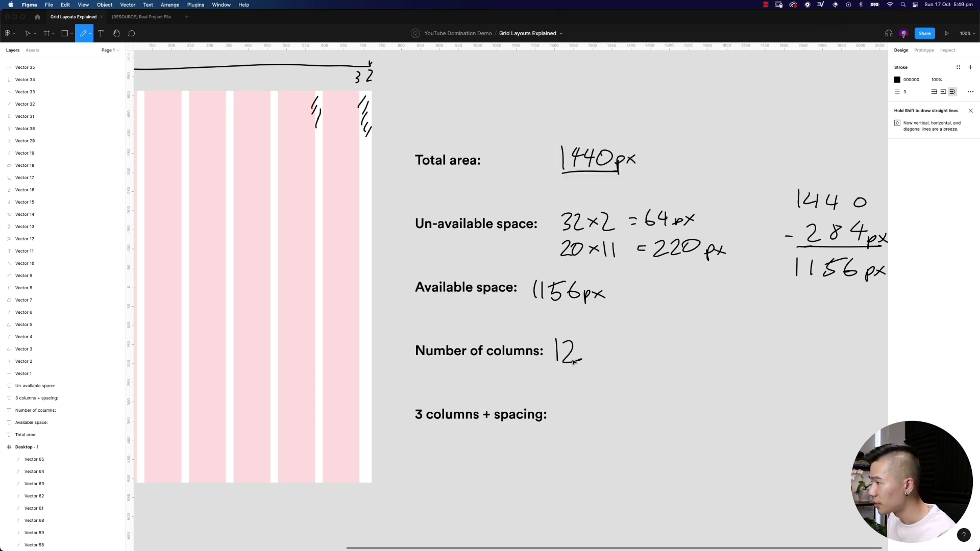
pyautogui.hscroll(3, 631, 363)
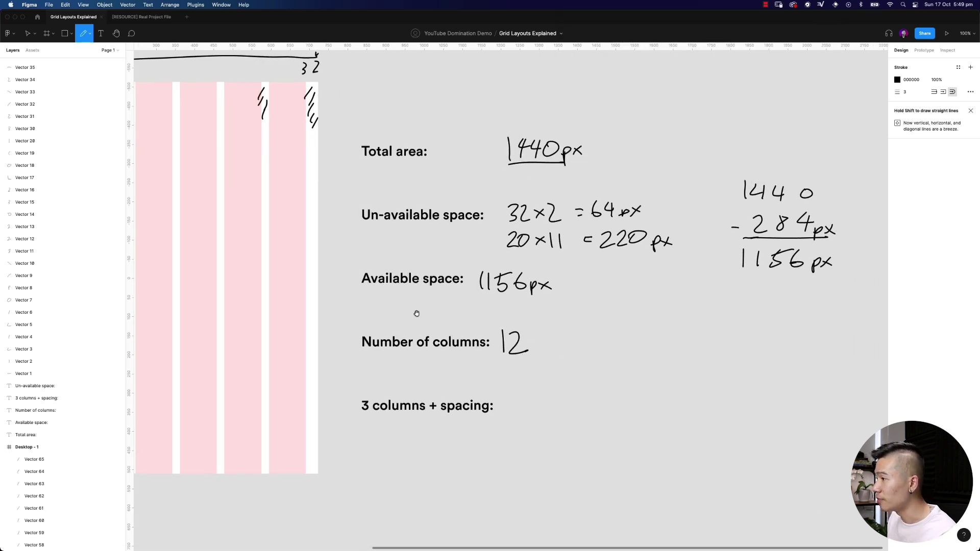
pyautogui.hscroll(-10, 425, 318)
# - Label the first three grid columns 96.3 each
pyautogui.moveTo(227, 150)
pyautogui.mouseDown()
pyautogui.moveTo(214, 154)
pyautogui.moveTo(220, 171)
pyautogui.mouseUp()
pyautogui.moveTo(234, 152); pyautogui.dragTo(237, 163)
pyautogui.moveTo(241, 150)
pyautogui.mouseDown()
pyautogui.moveTo(245, 162)
pyautogui.moveTo(271, 168)
pyautogui.mouseUp()
pyautogui.moveTo(284, 150)
pyautogui.mouseDown()
pyautogui.moveTo(287, 162)
pyautogui.moveTo(296, 157)
pyautogui.mouseUp()
pyautogui.moveTo(294, 157)
pyautogui.mouseDown()
pyautogui.moveTo(290, 165)
pyautogui.moveTo(313, 159)
pyautogui.mouseUp()
pyautogui.moveTo(319, 151)
pyautogui.mouseDown()
pyautogui.moveTo(314, 168)
pyautogui.moveTo(339, 156)
pyautogui.mouseUp()
pyautogui.moveTo(339, 155)
pyautogui.mouseDown()
pyautogui.moveTo(334, 167)
pyautogui.moveTo(422, 160)
pyautogui.mouseUp()
# - Draw tick marks across the remaining columns
pyautogui.moveTo(471, 153); pyautogui.dragTo(514, 157)
pyautogui.moveTo(562, 151); pyautogui.dragTo(642, 159)
pyautogui.moveTo(682, 149); pyautogui.dragTo(729, 158)
pyautogui.hscroll(10, 772, 208)
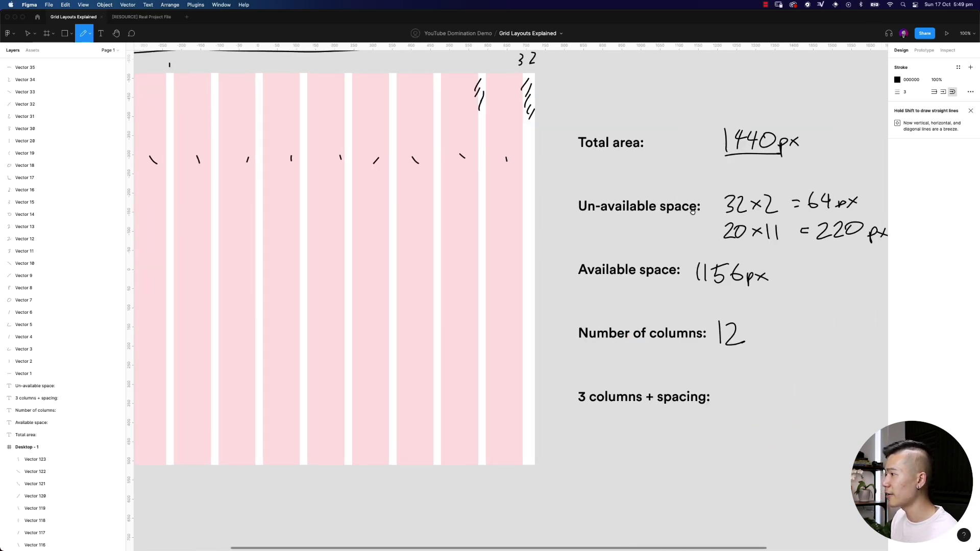
pyautogui.hscroll(5, 696, 211)
pyautogui.hscroll(-10, 696, 211)
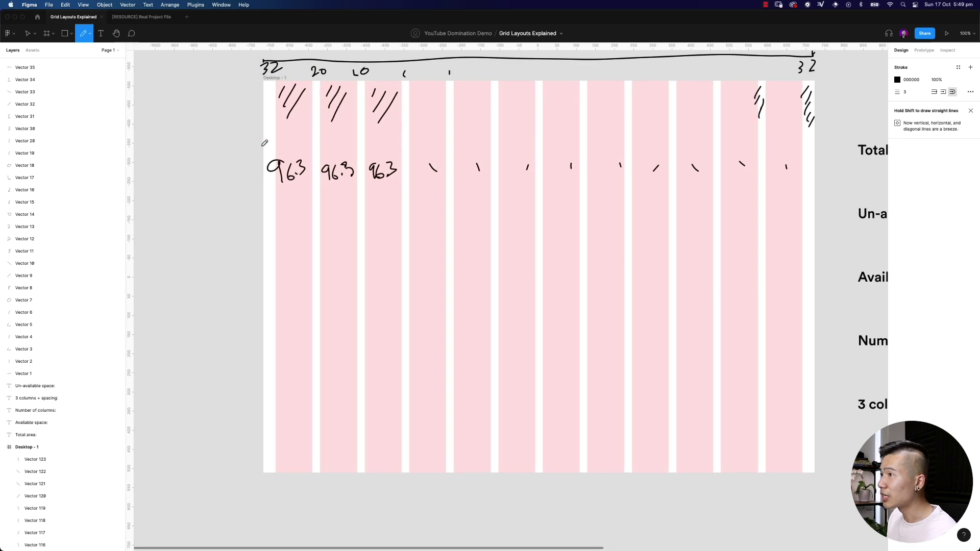
# - Glance at the Real Project File tab, then pencil a line spanning the first three columns
pyautogui.click(141, 17)
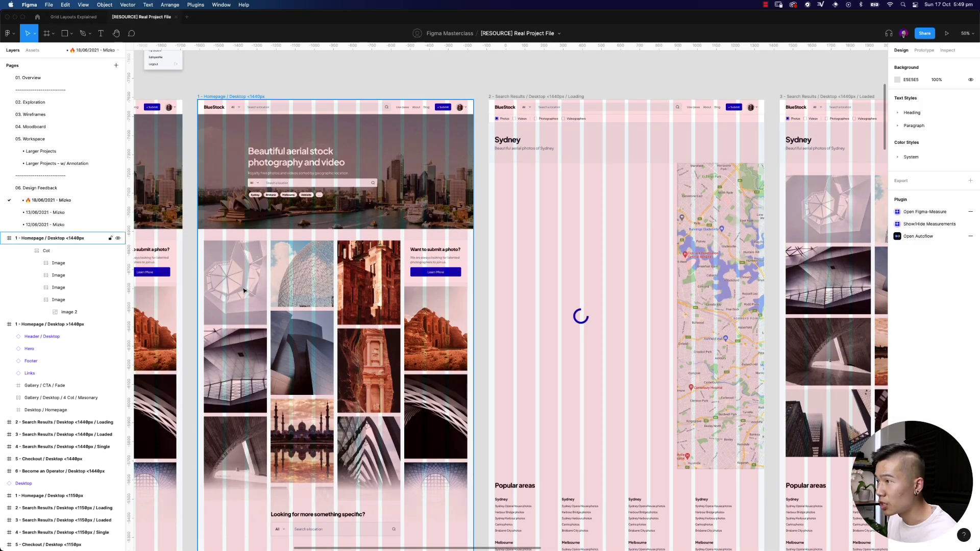
pyautogui.click(73, 17)
pyautogui.moveTo(278, 202); pyautogui.dragTo(404, 208)
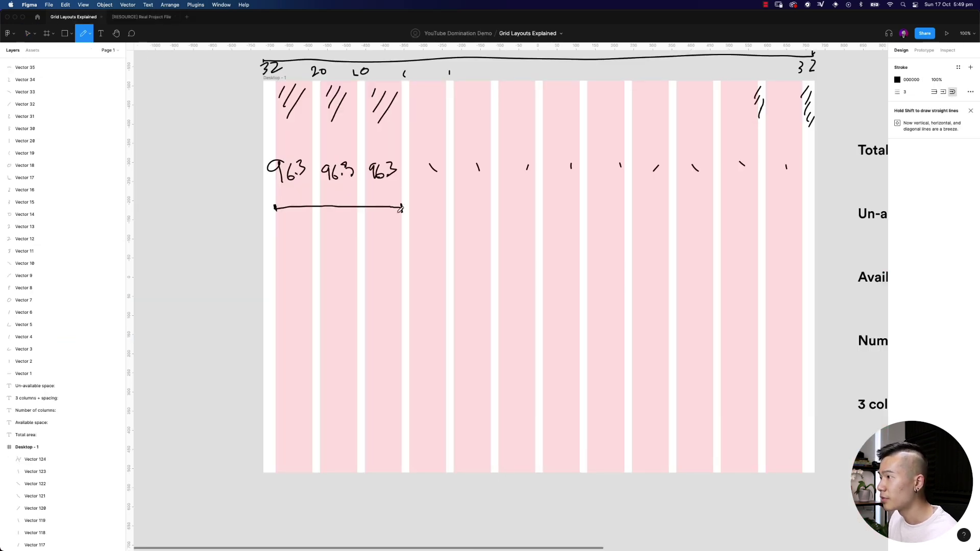
pyautogui.hscroll(10, 654, 258)
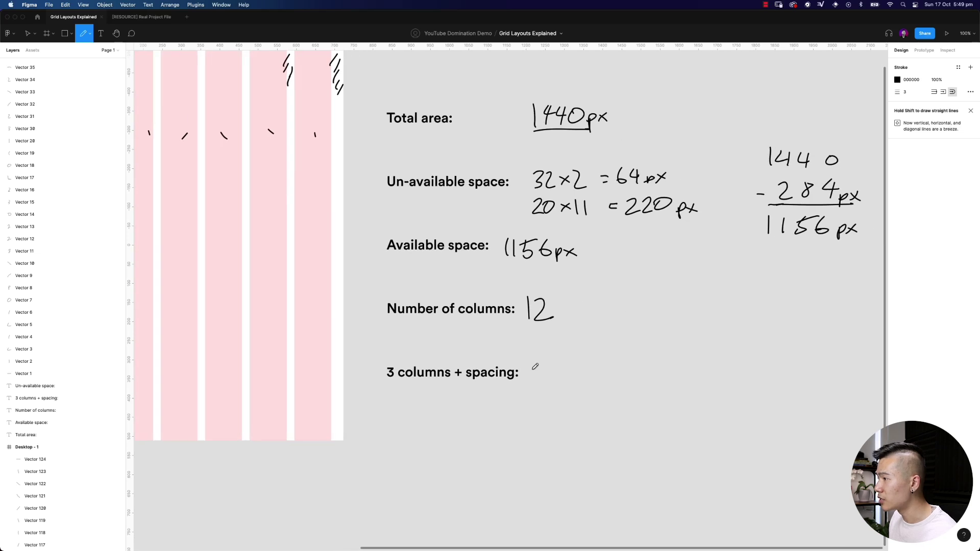
# - Handwrite (96.3×3) + beside '3 columns + spacing'
pyautogui.moveTo(540, 363)
pyautogui.mouseDown()
pyautogui.moveTo(545, 390)
pyautogui.moveTo(578, 368)
pyautogui.moveTo(576, 382)
pyautogui.moveTo(655, 383)
pyautogui.mouseUp()
pyautogui.moveTo(645, 375); pyautogui.dragTo(662, 374)
pyautogui.moveTo(301, 232); pyautogui.dragTo(549, 202)
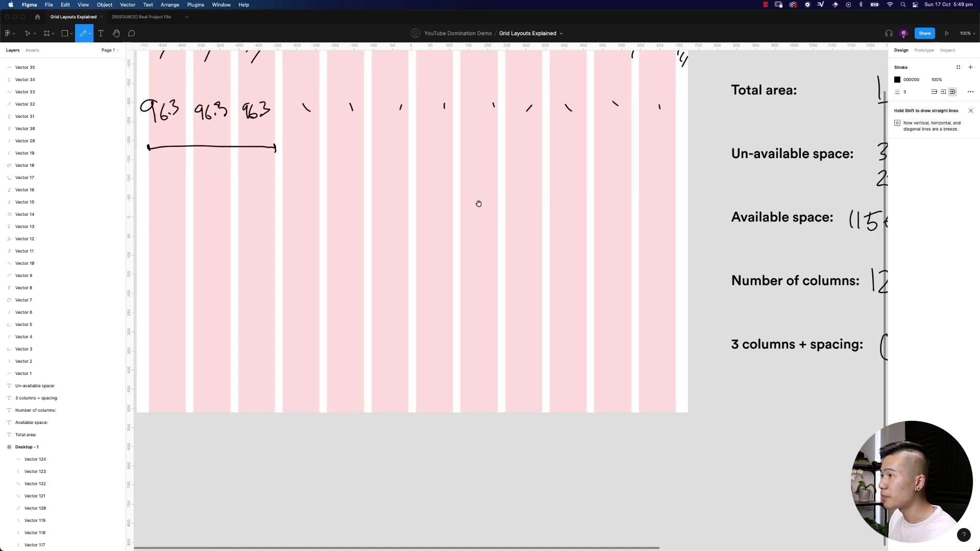
pyautogui.moveTo(190, 154)
pyautogui.mouseDown()
pyautogui.moveTo(188, 163)
pyautogui.moveTo(240, 164)
pyautogui.mouseUp()
pyautogui.hscroll(1, 714, 227)
pyautogui.hscroll(10, 714, 227)
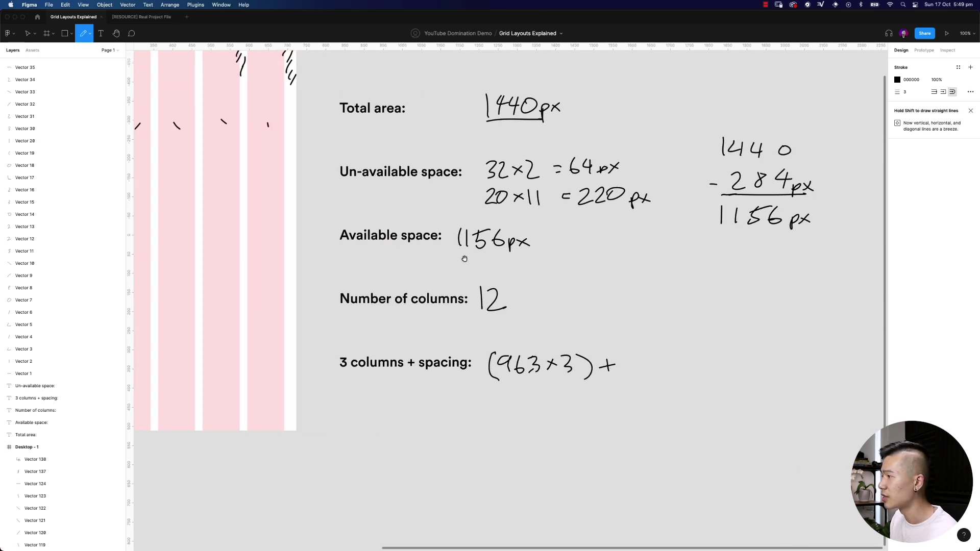
# - Add the spacing term (20×2) followed by an equals sign
pyautogui.moveTo(623, 363)
pyautogui.mouseDown()
pyautogui.moveTo(632, 352)
pyautogui.moveTo(626, 379)
pyautogui.mouseUp()
pyautogui.moveTo(636, 363); pyautogui.dragTo(647, 375)
pyautogui.moveTo(658, 360); pyautogui.dragTo(672, 370)
pyautogui.moveTo(673, 360); pyautogui.dragTo(666, 371)
pyautogui.moveTo(679, 355); pyautogui.dragTo(709, 377)
pyautogui.moveTo(732, 357); pyautogui.dragTo(742, 363)
pyautogui.hscroll(3, 604, 322)
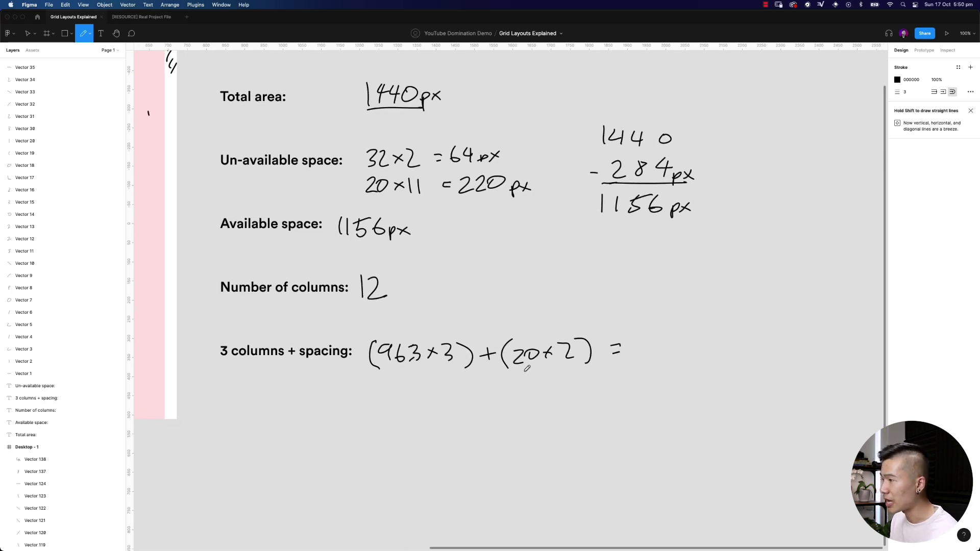
# - Underline both bracketed terms, (96.3×3) and (20×2)
pyautogui.moveTo(382, 373); pyautogui.dragTo(449, 372)
pyautogui.moveTo(519, 373); pyautogui.dragTo(585, 374)
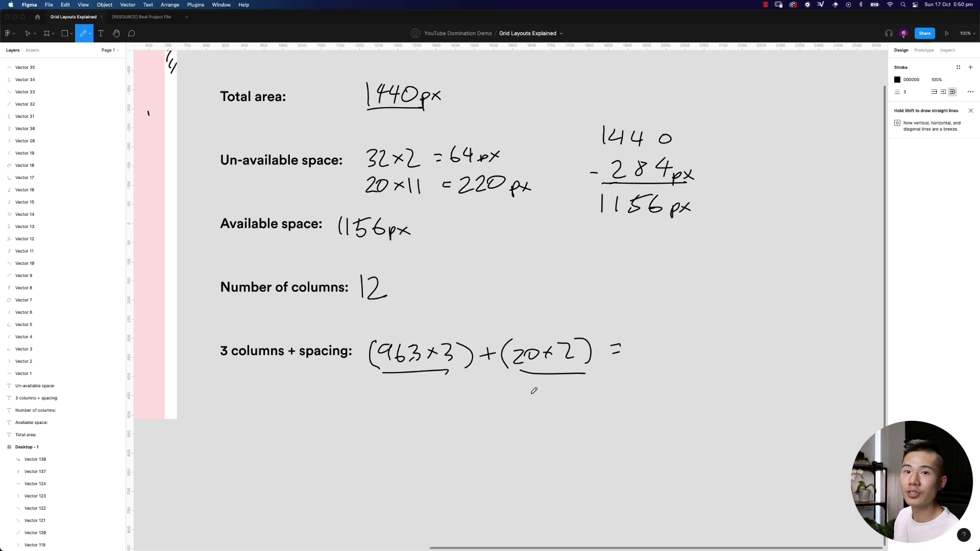
pyautogui.hscroll(4, 654, 326)
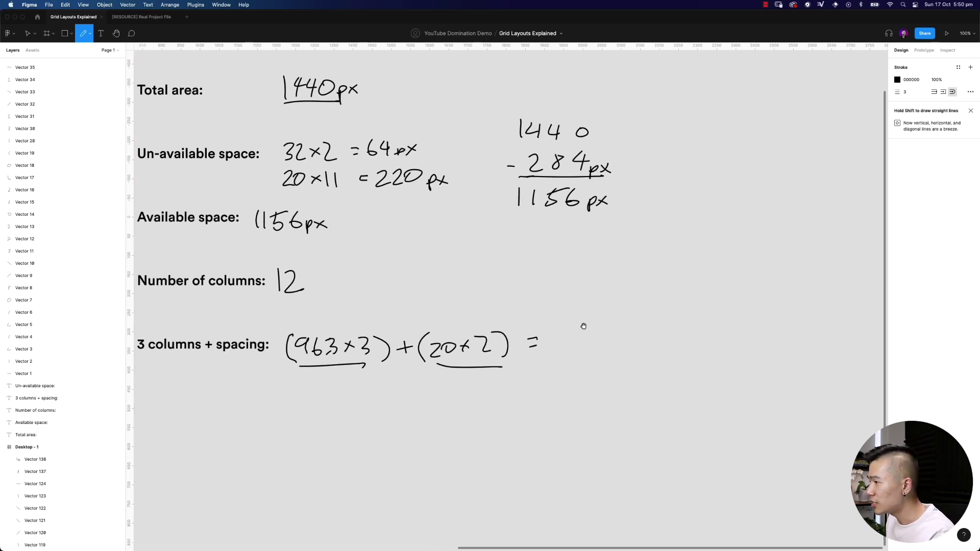
# - Work out 96.3 × 3 = 288.9 as a handwritten multiplication
pyautogui.moveTo(597, 325)
pyautogui.mouseDown()
pyautogui.moveTo(592, 343)
pyautogui.moveTo(638, 338)
pyautogui.mouseUp()
pyautogui.click(626, 338)
pyautogui.moveTo(588, 363); pyautogui.dragTo(601, 357)
pyautogui.moveTo(590, 357)
pyautogui.mouseDown()
pyautogui.moveTo(642, 353)
pyautogui.moveTo(637, 362)
pyautogui.mouseUp()
pyautogui.moveTo(581, 380)
pyautogui.mouseDown()
pyautogui.moveTo(673, 370)
pyautogui.moveTo(641, 387)
pyautogui.moveTo(649, 405)
pyautogui.mouseUp()
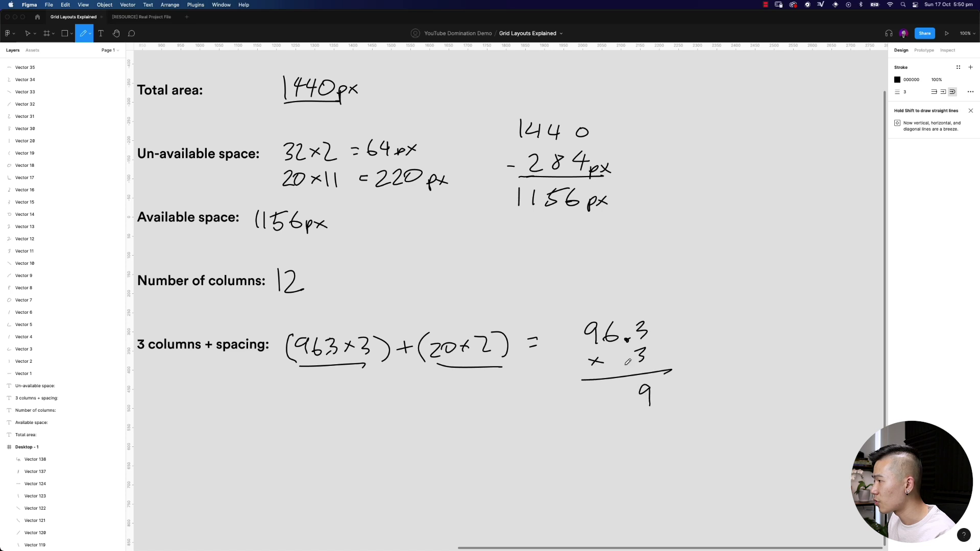
pyautogui.moveTo(563, 308); pyautogui.dragTo(565, 324)
pyautogui.moveTo(628, 391); pyautogui.dragTo(626, 392)
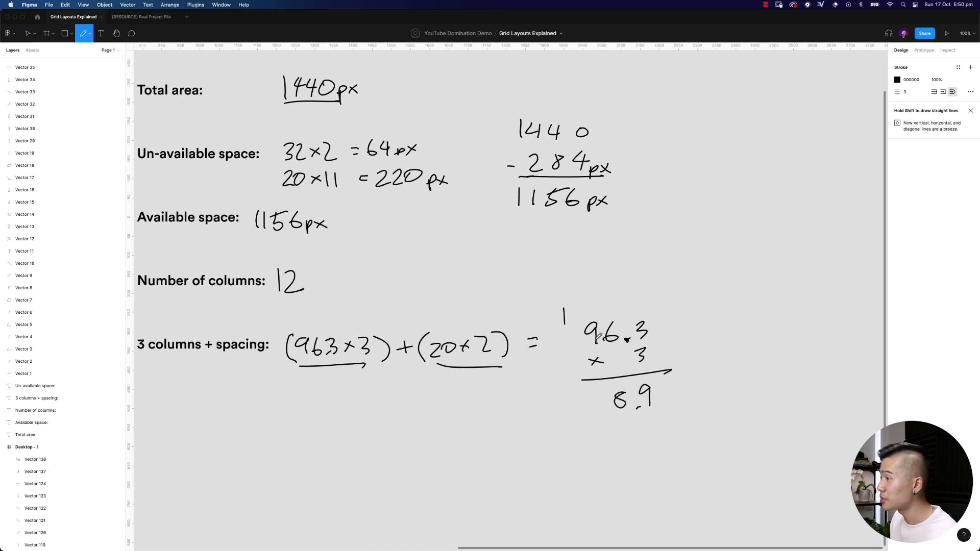
pyautogui.moveTo(570, 400)
pyautogui.mouseDown()
pyautogui.moveTo(592, 412)
pyautogui.moveTo(600, 393)
pyautogui.mouseUp()
pyautogui.scroll(-2, 582, 388)
pyautogui.hscroll(1, 581, 388)
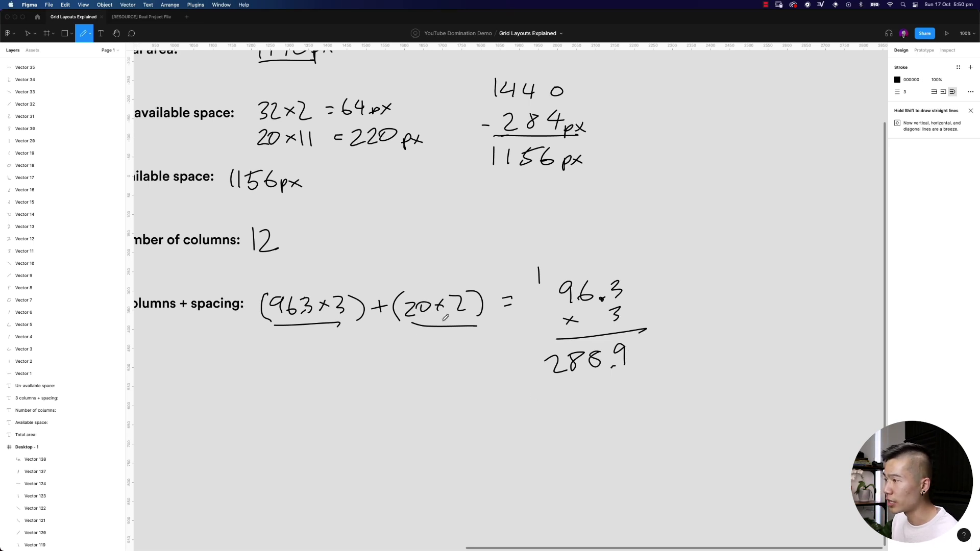
# - Add 40 beneath 288.9 with a sum line, giving 328.9
pyautogui.moveTo(576, 381)
pyautogui.mouseDown()
pyautogui.moveTo(571, 393)
pyautogui.moveTo(584, 392)
pyautogui.mouseUp()
pyautogui.moveTo(579, 381)
pyautogui.mouseDown()
pyautogui.moveTo(578, 401)
pyautogui.moveTo(599, 383)
pyautogui.mouseUp()
pyautogui.moveTo(544, 413)
pyautogui.mouseDown()
pyautogui.moveTo(646, 406)
pyautogui.moveTo(610, 421)
pyautogui.moveTo(625, 409)
pyautogui.moveTo(627, 422)
pyautogui.moveTo(590, 420)
pyautogui.moveTo(596, 402)
pyautogui.moveTo(581, 424)
pyautogui.moveTo(546, 432)
pyautogui.mouseUp()
pyautogui.scroll(-1, 623, 369)
pyautogui.scroll(-1, 580, 442)
# - Draw an arrow from 328.9 to the rounded result 329px
pyautogui.moveTo(643, 390)
pyautogui.mouseDown()
pyautogui.moveTo(666, 390)
pyautogui.moveTo(659, 396)
pyautogui.mouseUp()
pyautogui.hscroll(2, 637, 393)
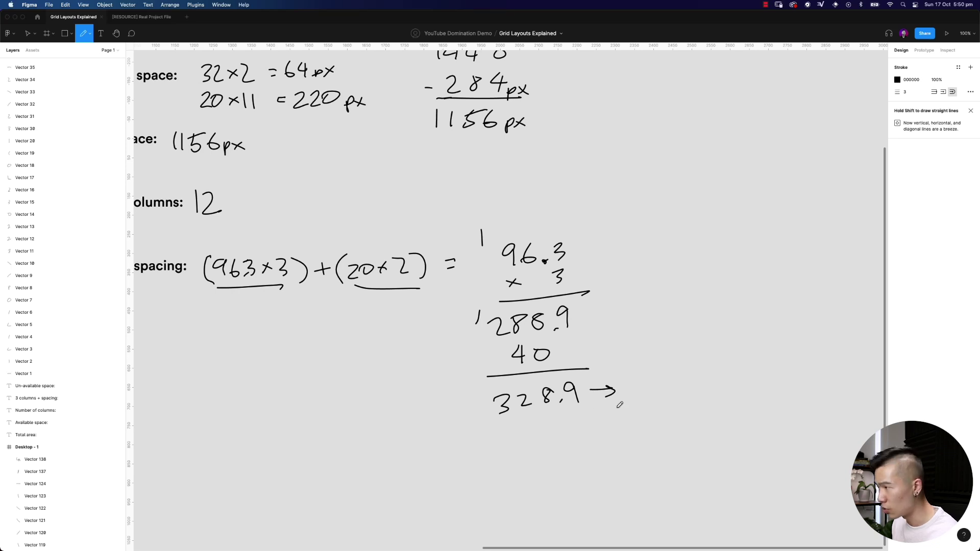
pyautogui.moveTo(632, 383)
pyautogui.mouseDown()
pyautogui.moveTo(657, 401)
pyautogui.moveTo(692, 398)
pyautogui.mouseUp()
pyautogui.moveTo(694, 387)
pyautogui.mouseDown()
pyautogui.moveTo(704, 400)
pyautogui.moveTo(693, 400)
pyautogui.mouseUp()
pyautogui.moveTo(312, 251); pyautogui.dragTo(431, 319)
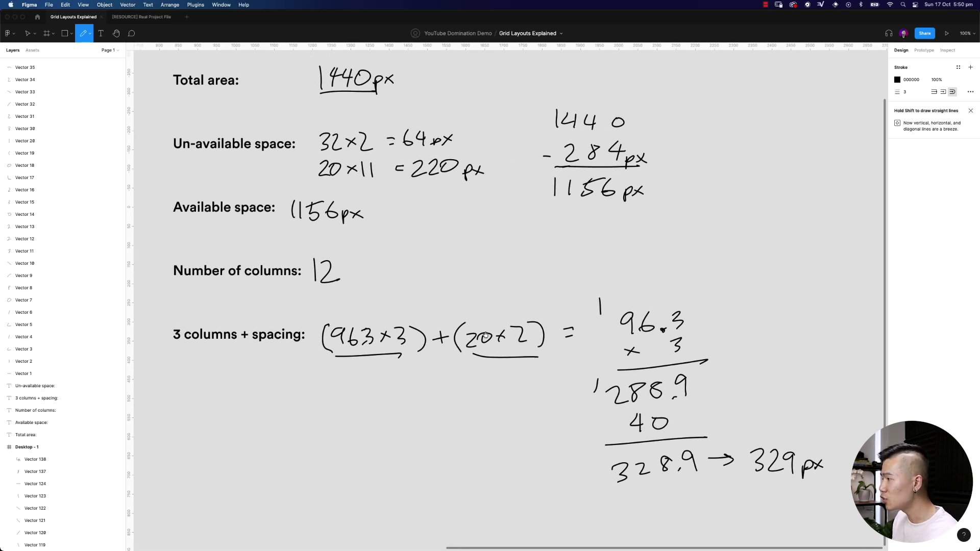
# - Draw a box around the 329px result
pyautogui.moveTo(744, 442); pyautogui.dragTo(743, 480)
pyautogui.moveTo(746, 446); pyautogui.dragTo(822, 441)
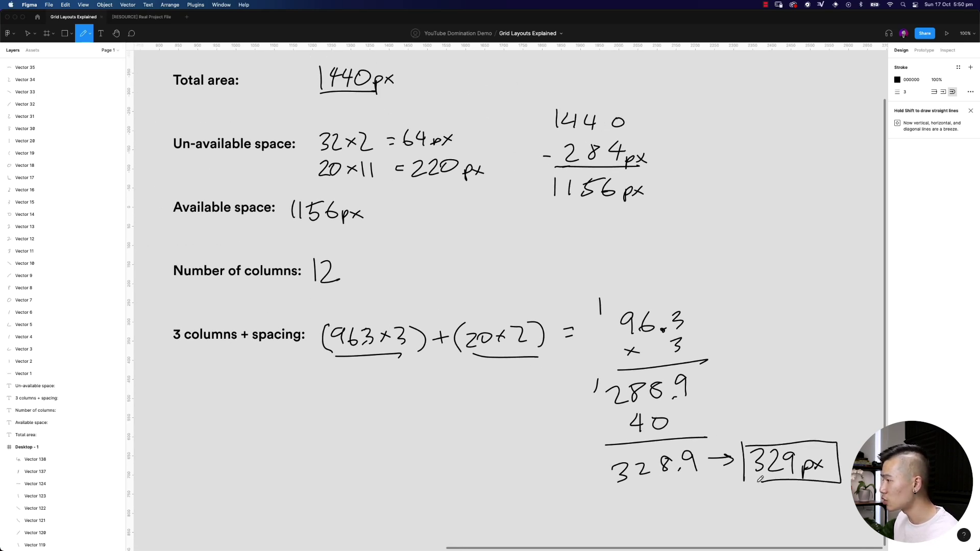
pyautogui.hscroll(-15, 305, 354)
pyautogui.hscroll(-5, 353, 331)
pyautogui.scroll(2, 353, 332)
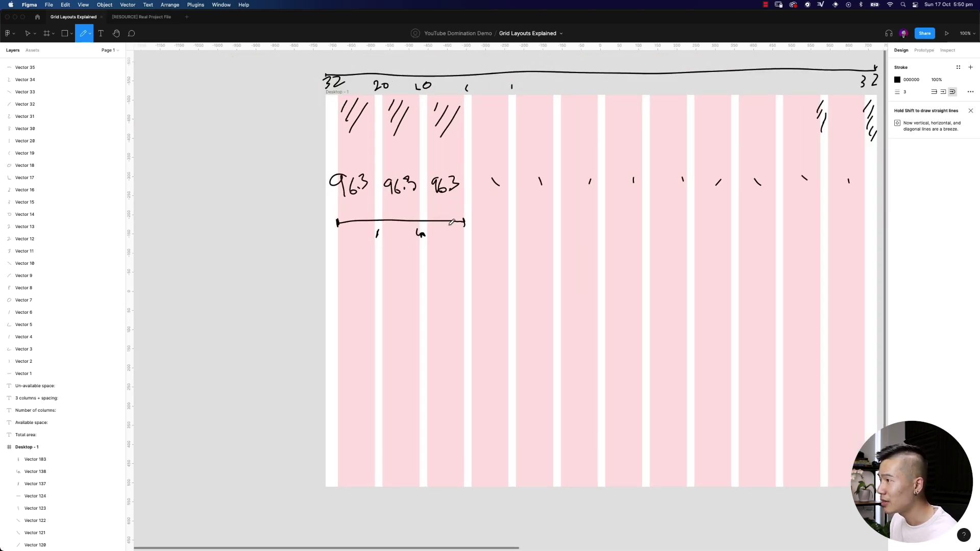
# - Handwrite 329px beneath the three-column span line
pyautogui.moveTo(383, 247); pyautogui.dragTo(384, 266)
pyautogui.moveTo(394, 250)
pyautogui.mouseDown()
pyautogui.moveTo(418, 255)
pyautogui.moveTo(427, 272)
pyautogui.mouseUp()
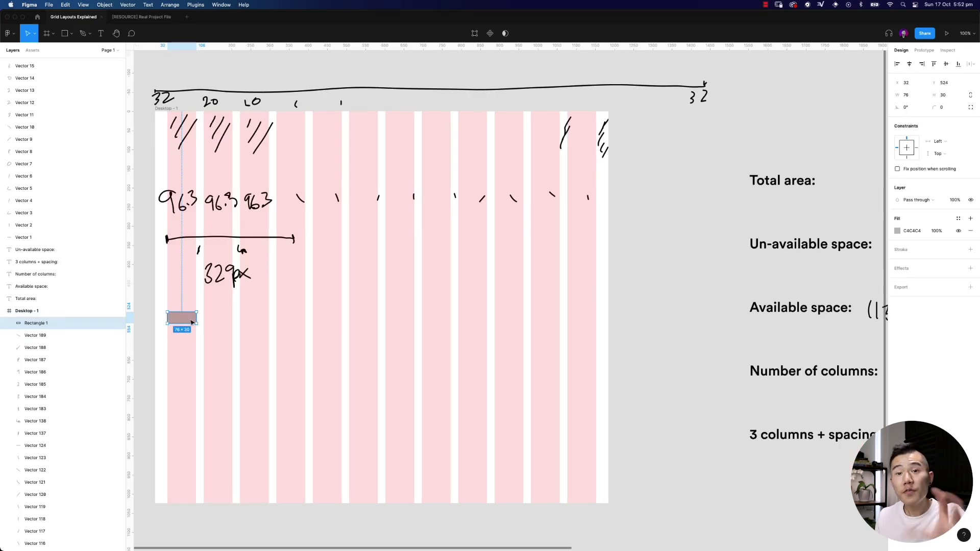